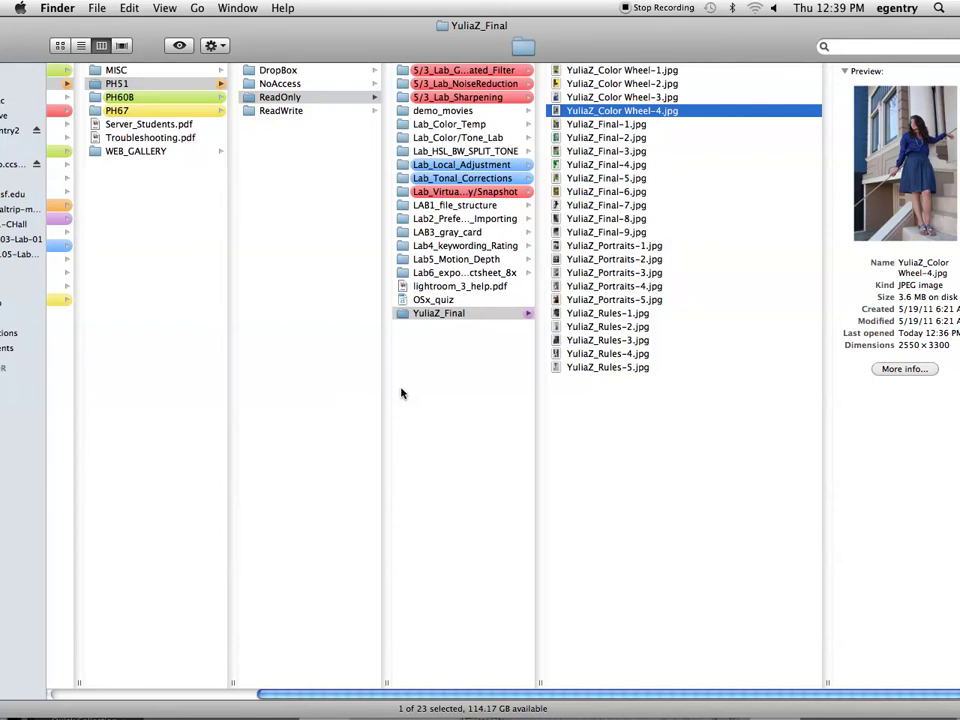
Look through the sample images in the student's final folder inside ReadOnly, covering the Color Wheel, Final and Rules files
left_click(430, 323)
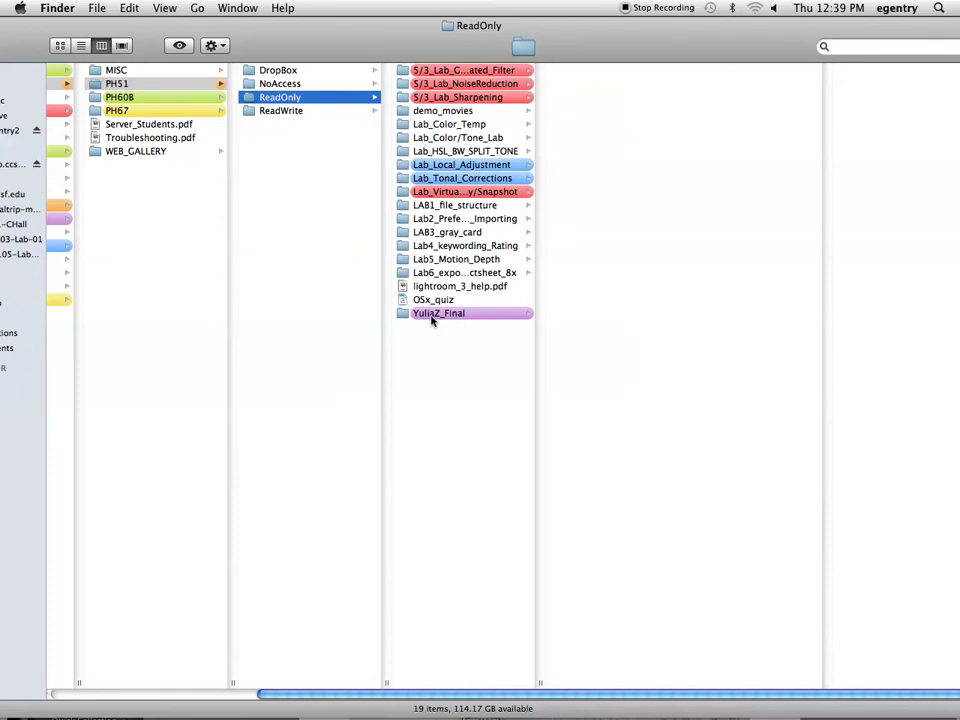
left_click(456, 318)
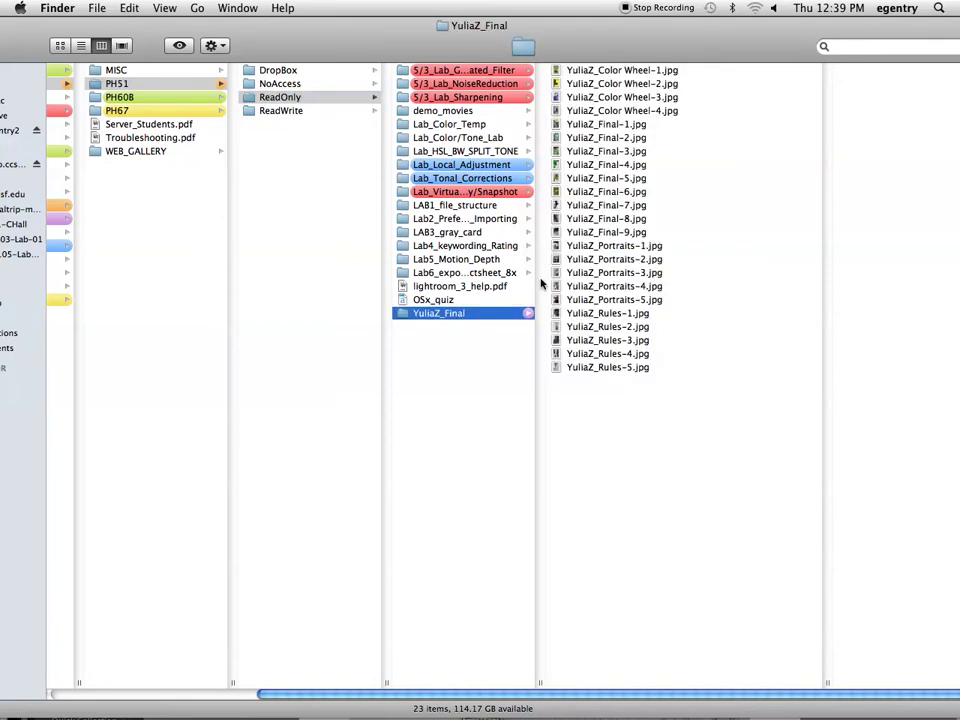
left_click(505, 75)
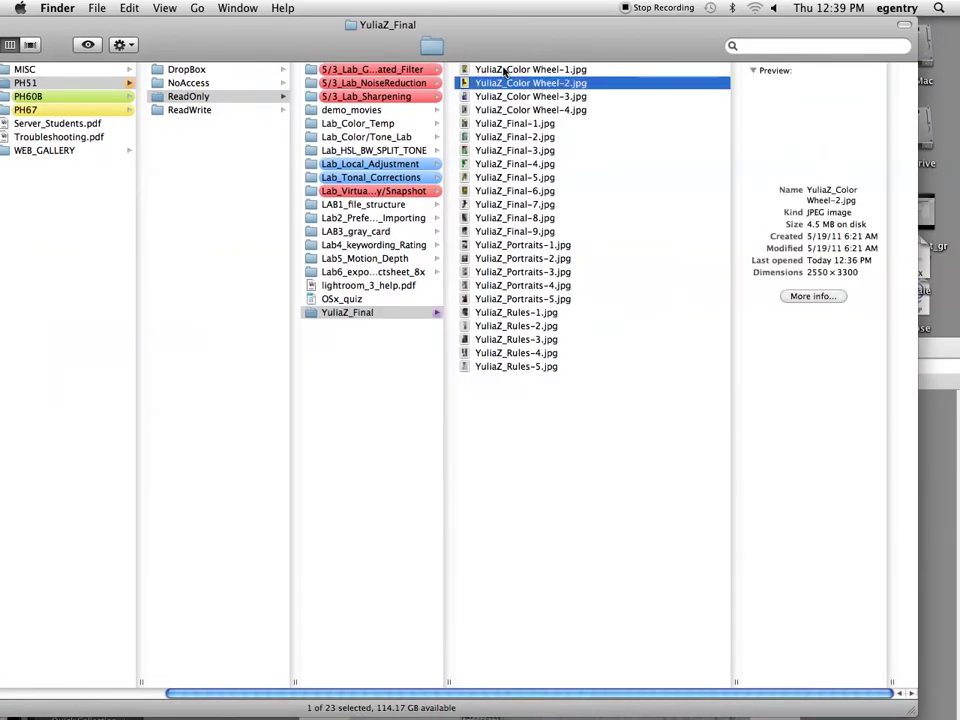
key("Down")
key("Down")
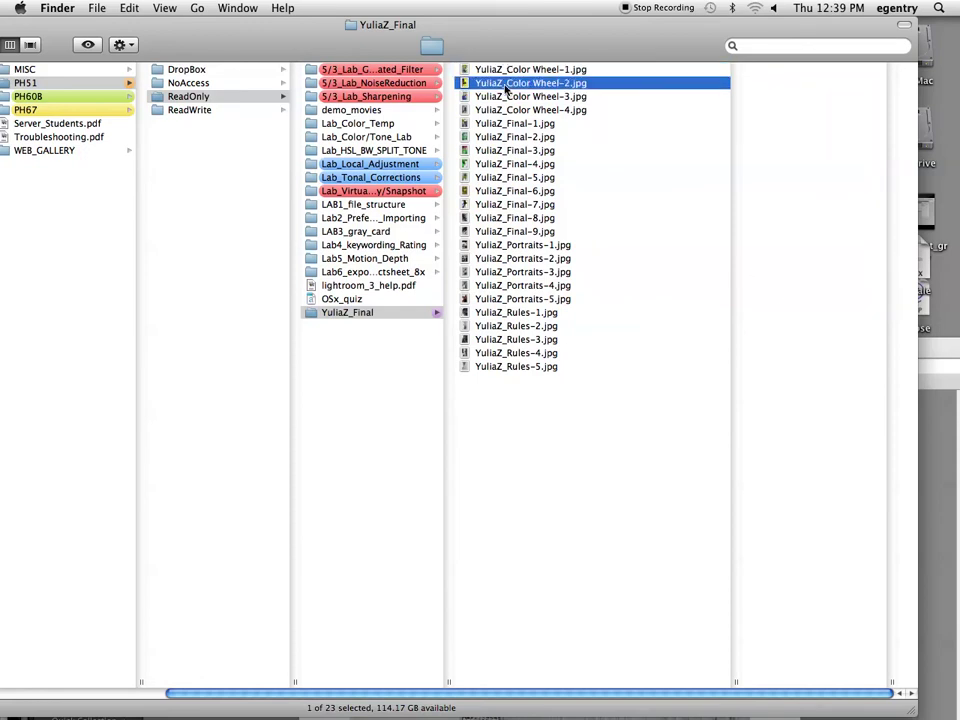
key("Down")
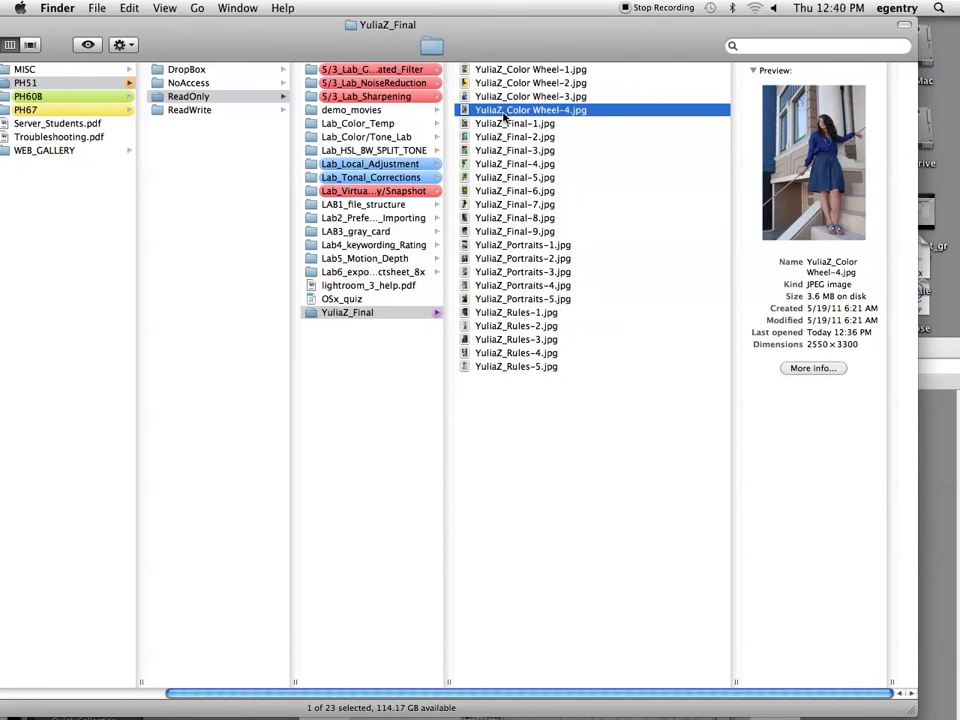
left_click(500, 123)
left_click(497, 151)
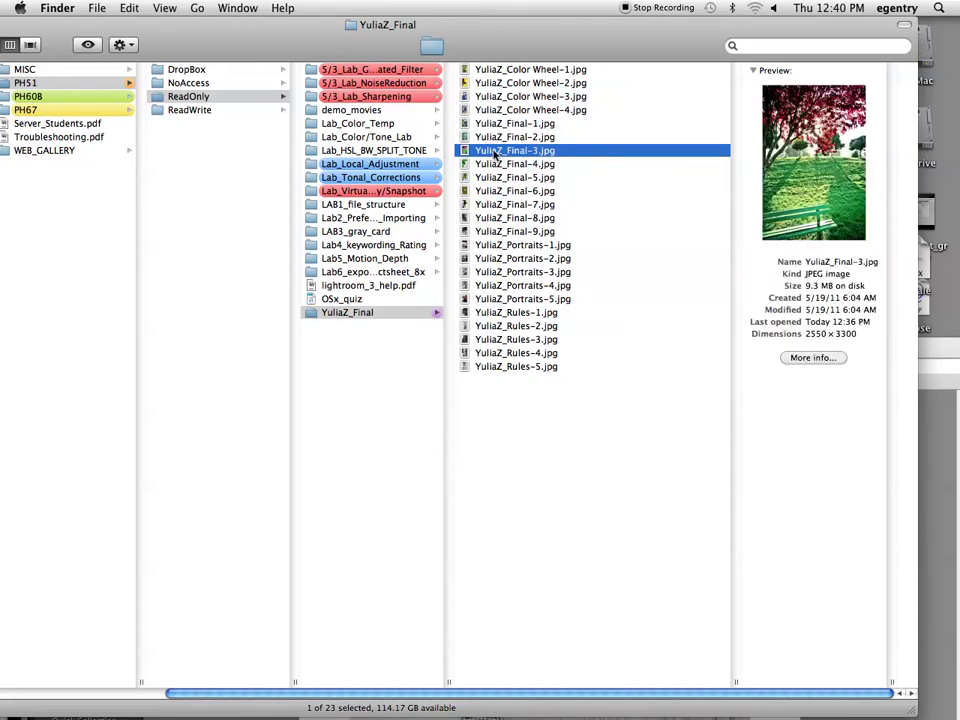
left_click(500, 326)
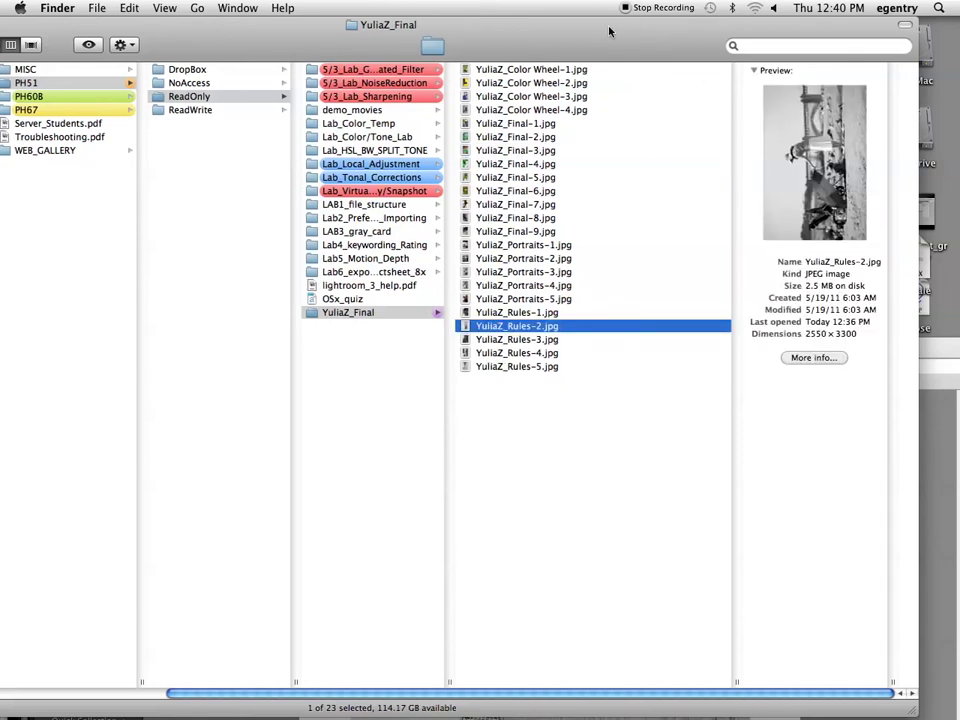
left_click_drag(608, 31, 665, 25)
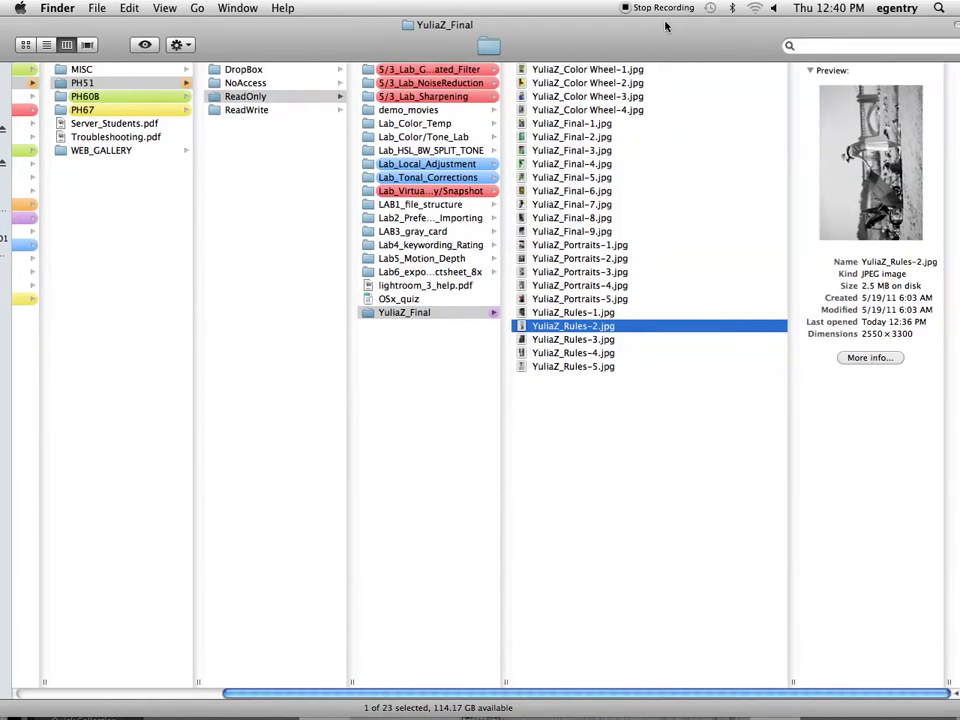
Switch to Lightroom and look through the photos in the sample_images folder
mouse_move(407, 700)
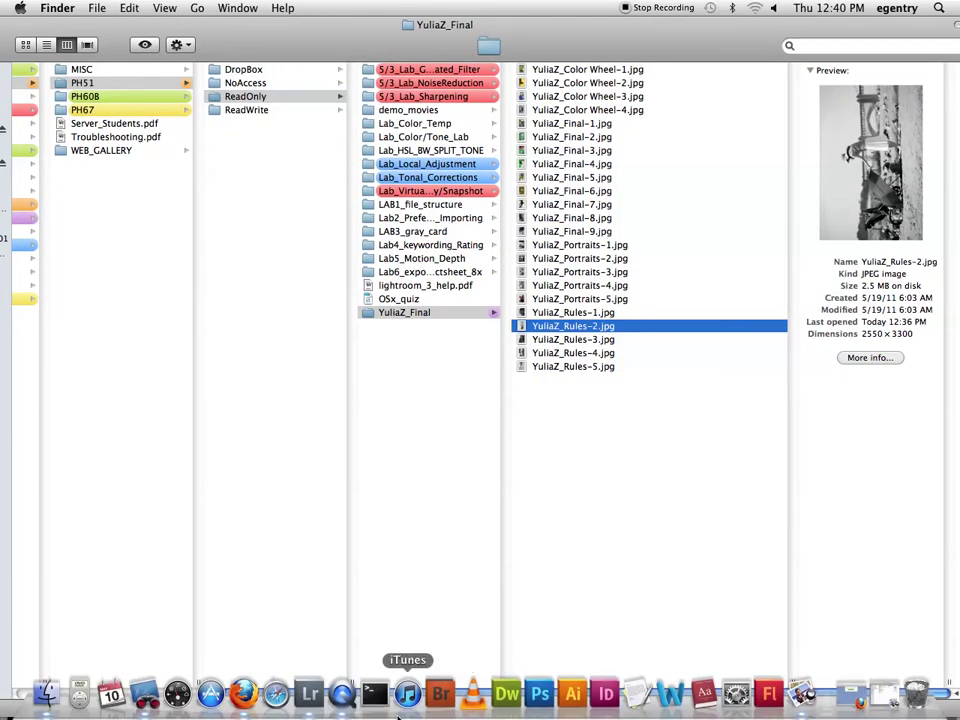
left_click(311, 698)
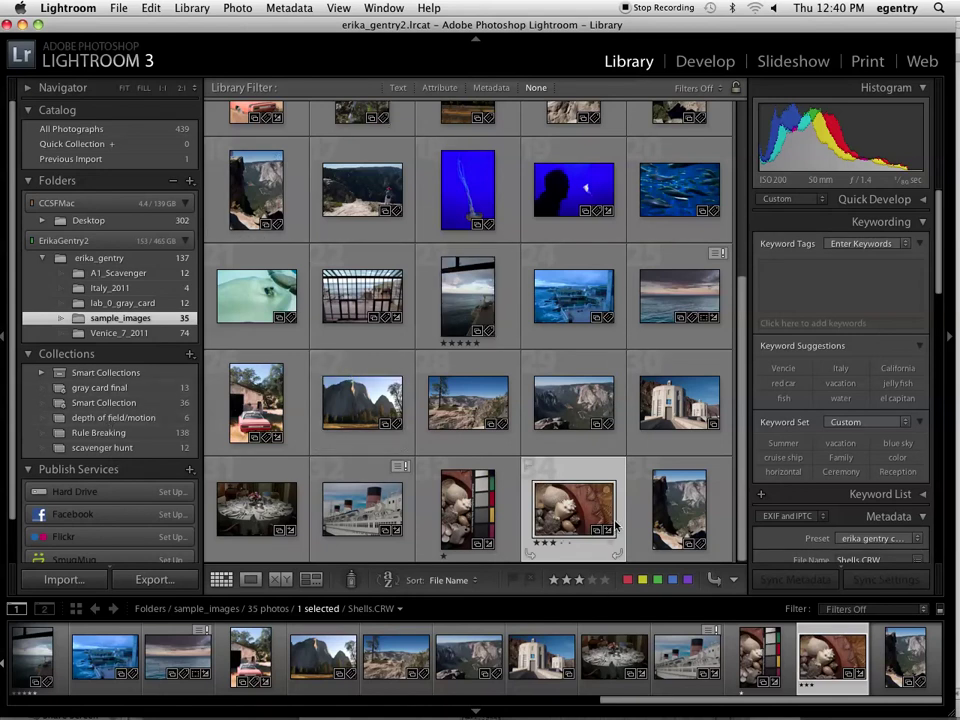
scroll(450, 420, "up", 5)
scroll(358, 476, "down", 4)
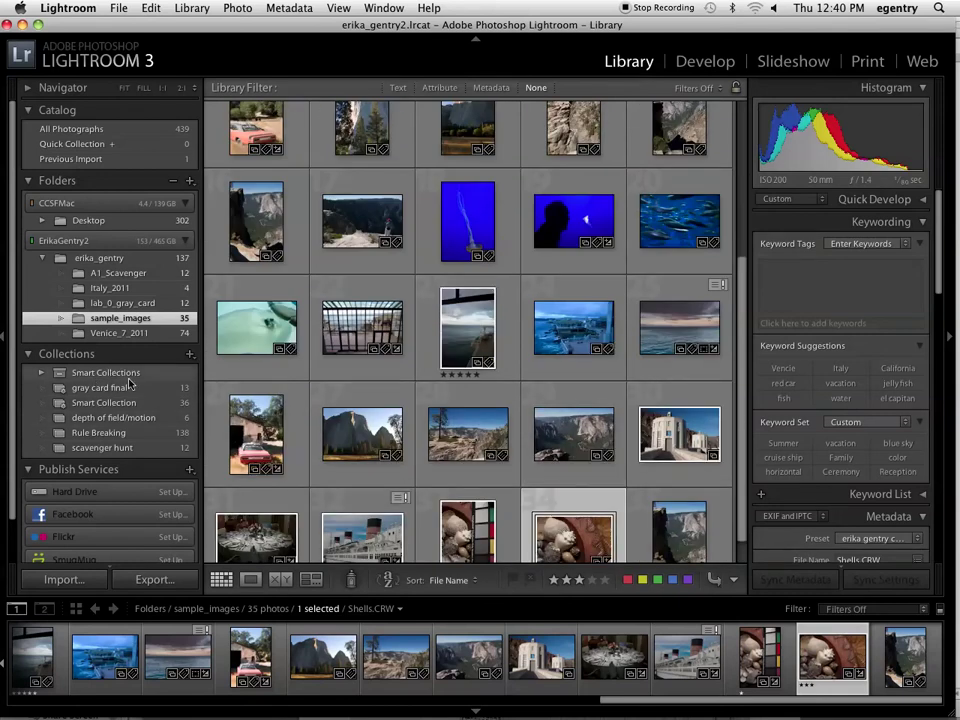
scroll(306, 482, "up", 5)
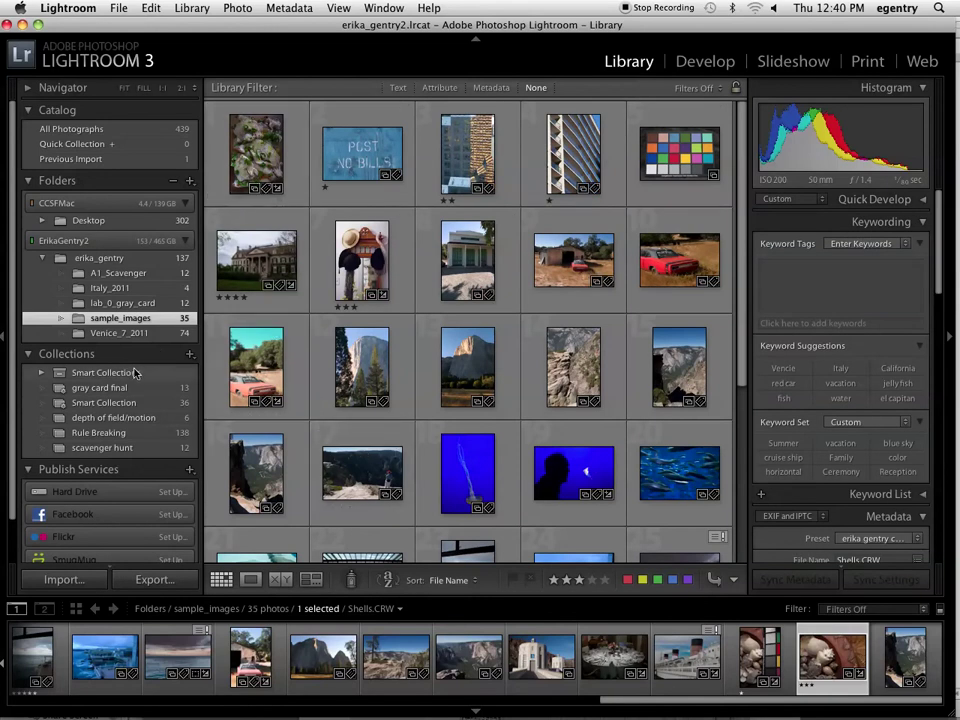
Select all photos in the depth of field/motion collection
left_click(113, 417)
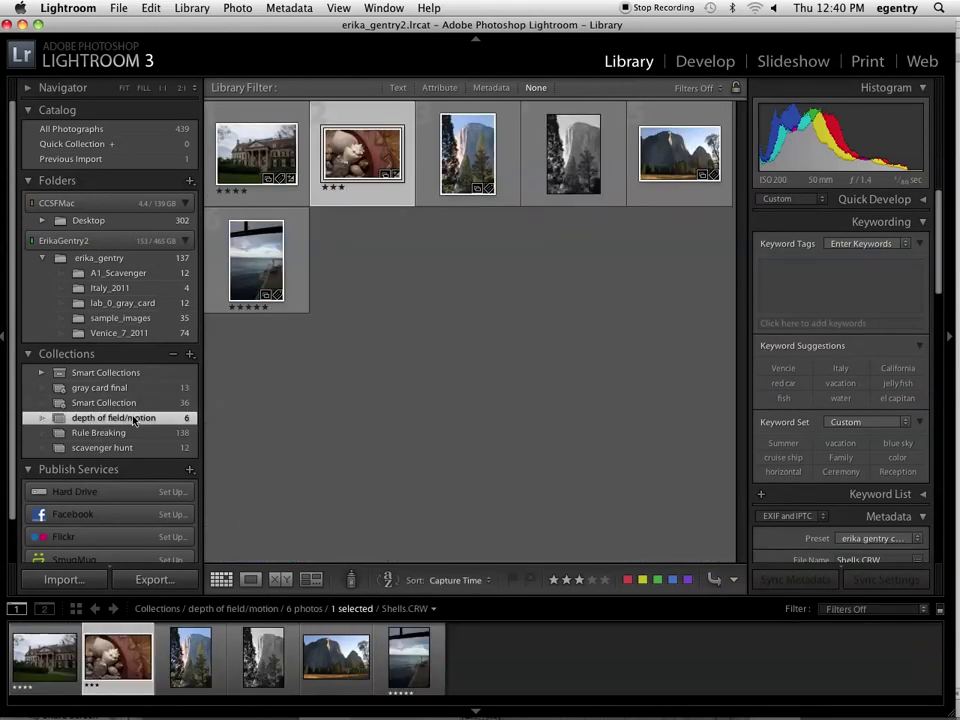
left_click(252, 177)
key("super+a")
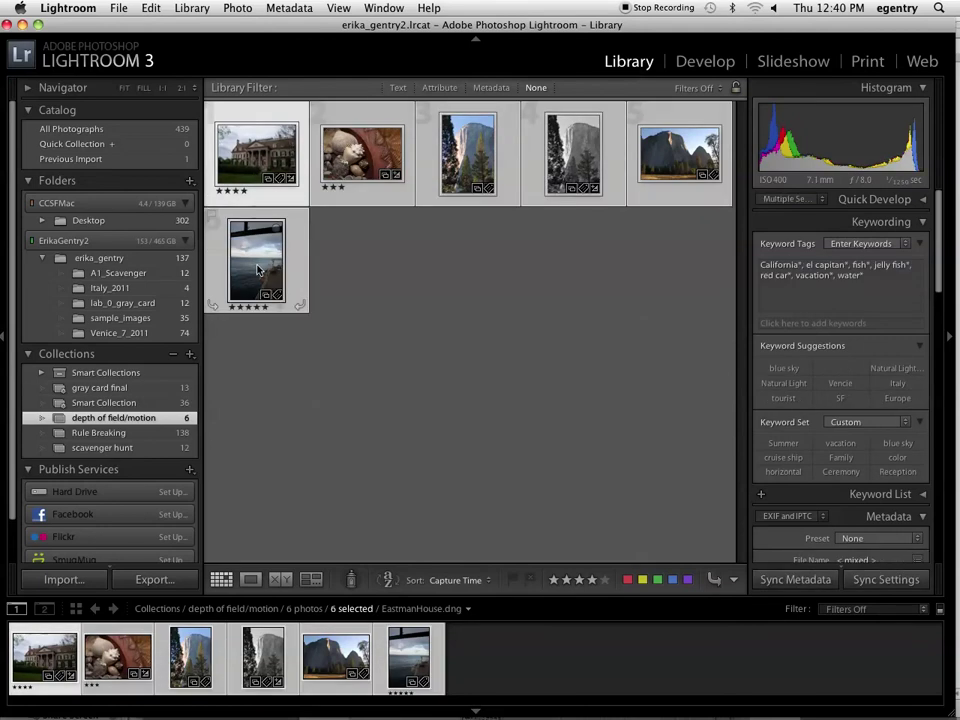
Select the first five photos, the whole first row, in the Rule Breaking collection
left_click(140, 433)
scroll(307, 430, "up", 5)
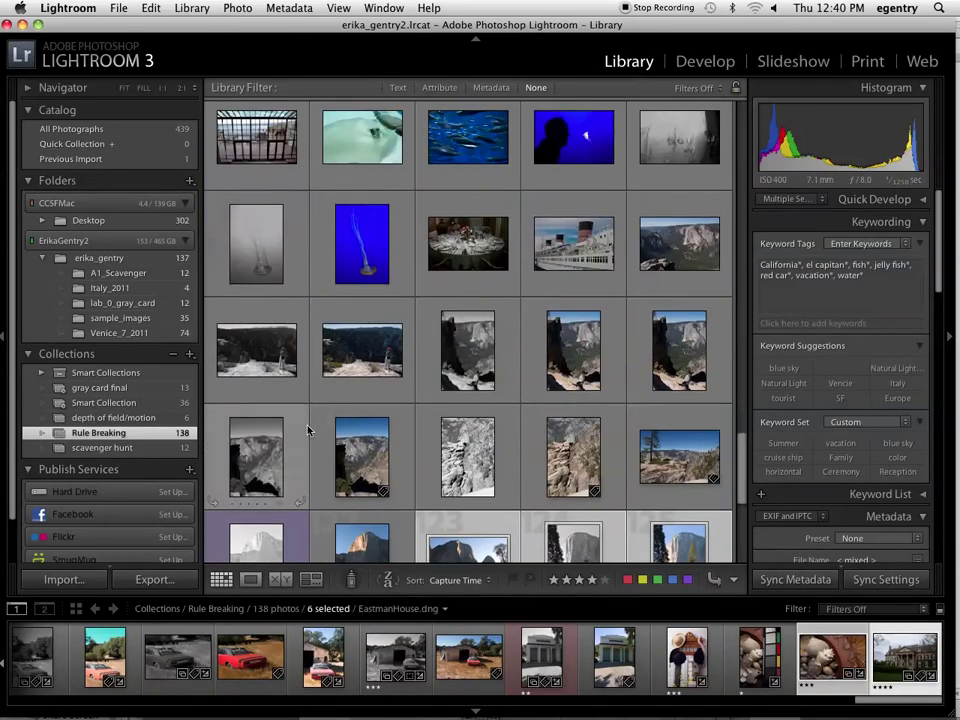
left_click_drag(741, 468, 681, 67)
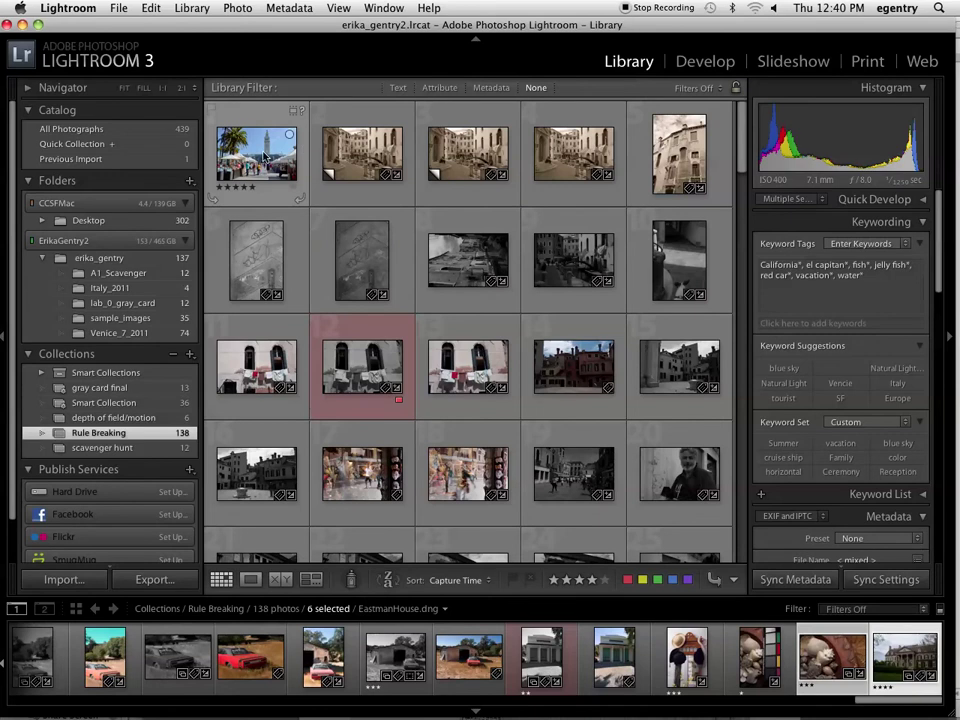
left_click(262, 153)
left_click(690, 148, "shift")
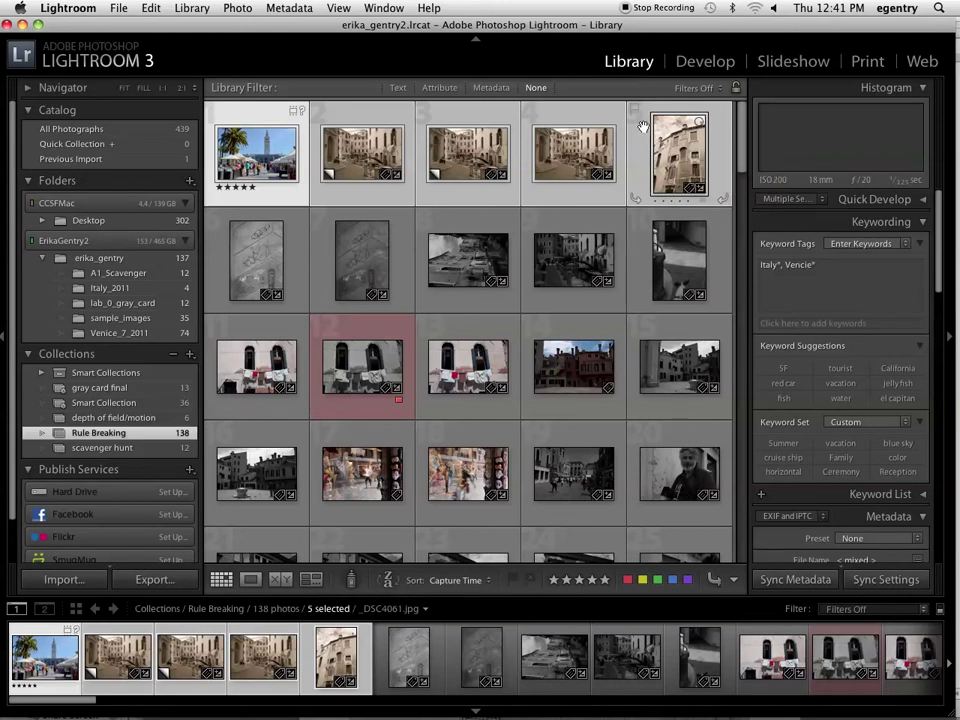
Start renaming the selected photos and rebuild the filename template as Custom Text, an underscore and Sequence # (001)
left_click(238, 8)
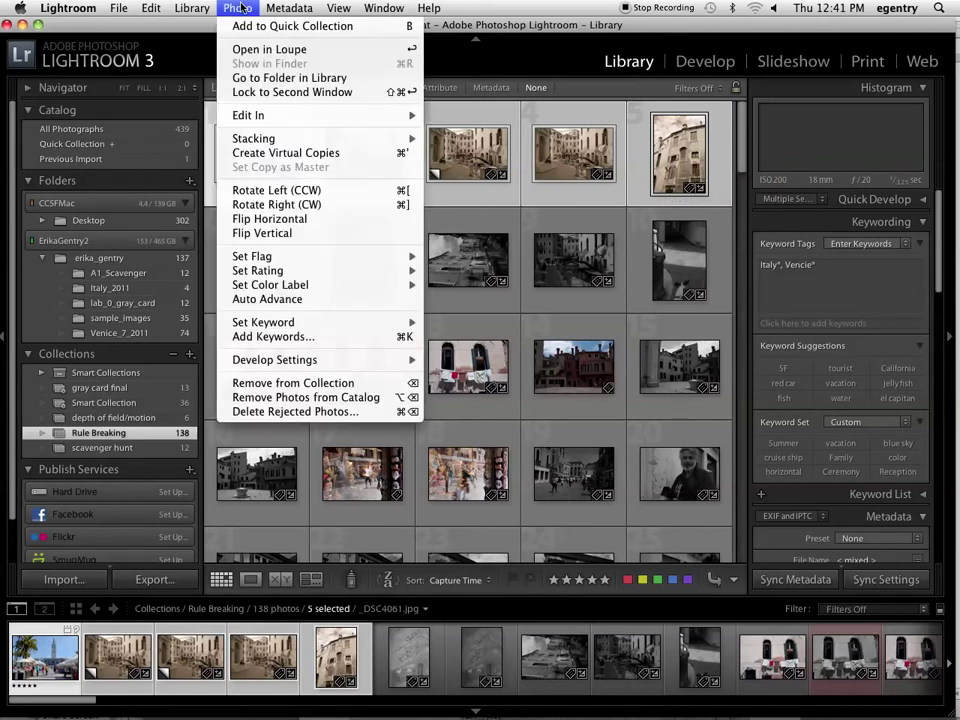
mouse_move(192, 9)
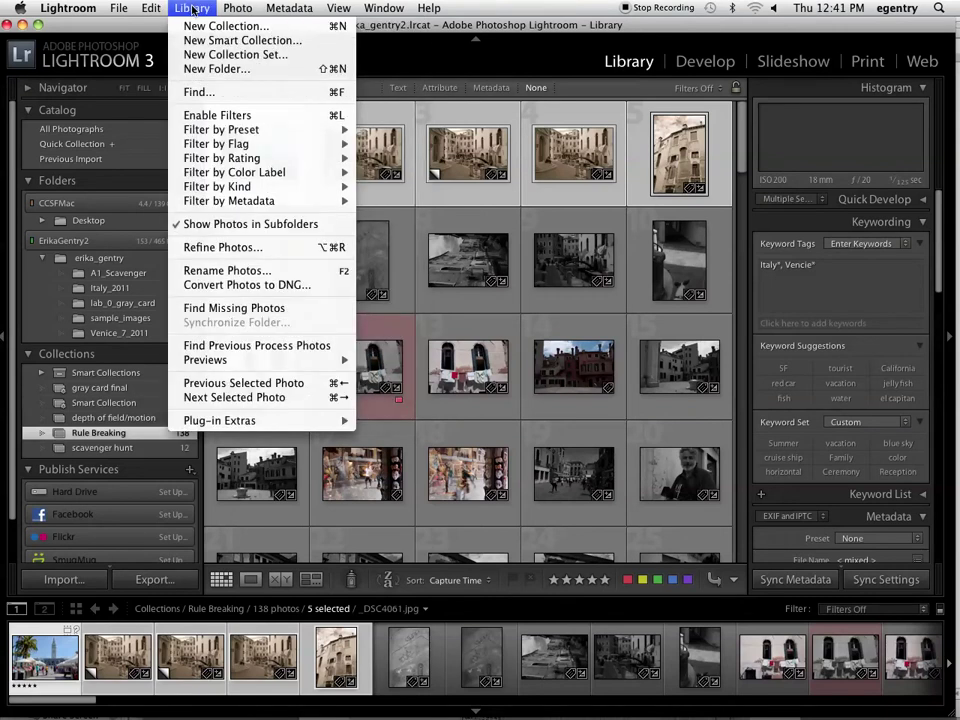
left_click(213, 271)
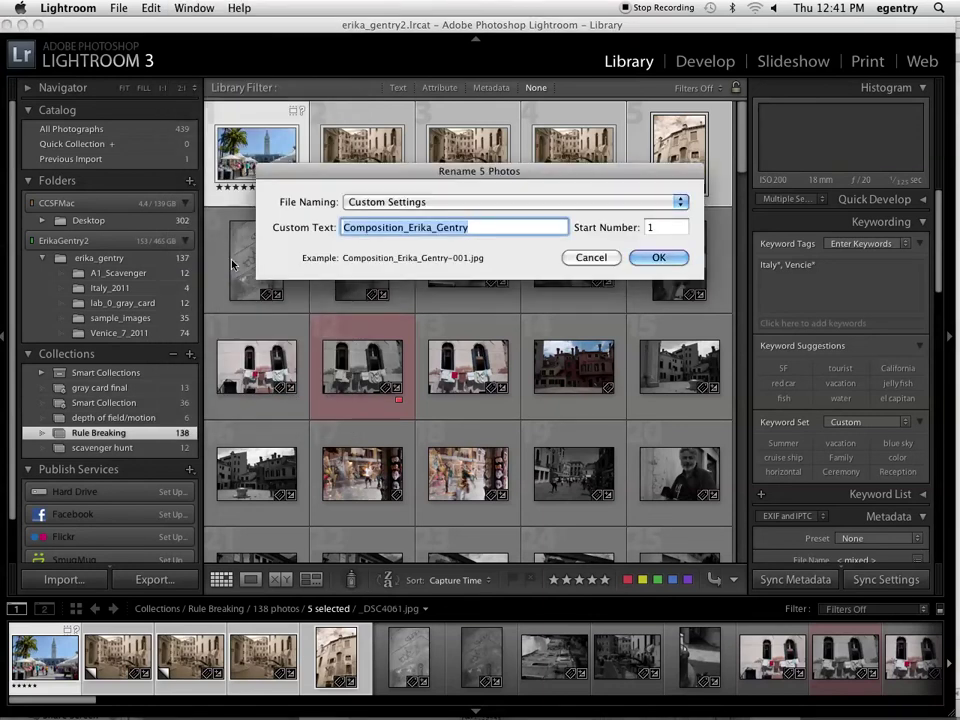
left_click(358, 204)
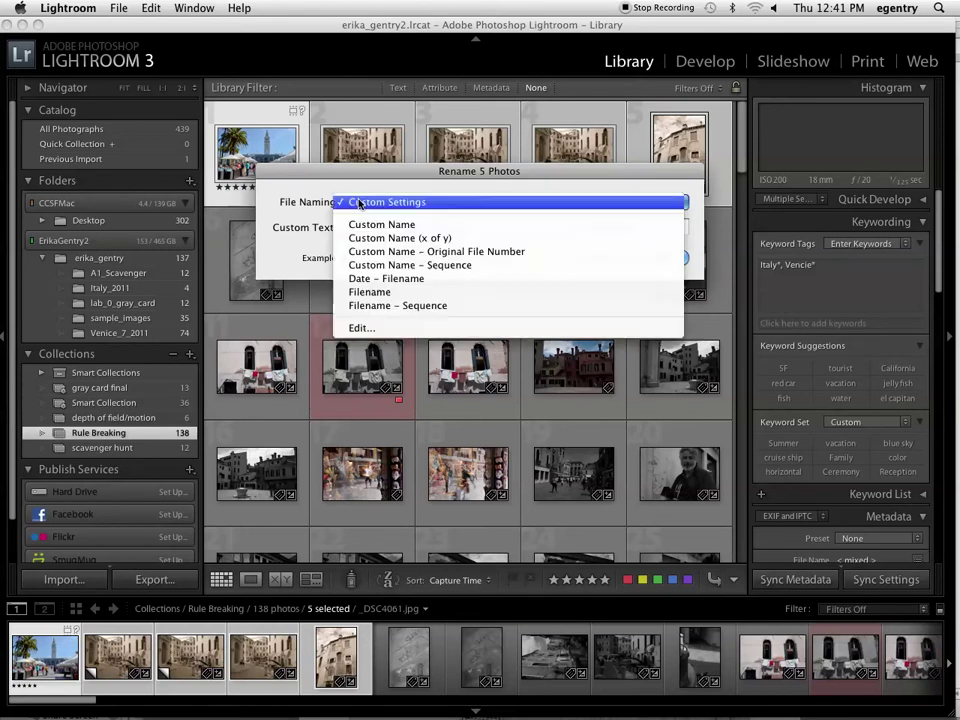
left_click(360, 329)
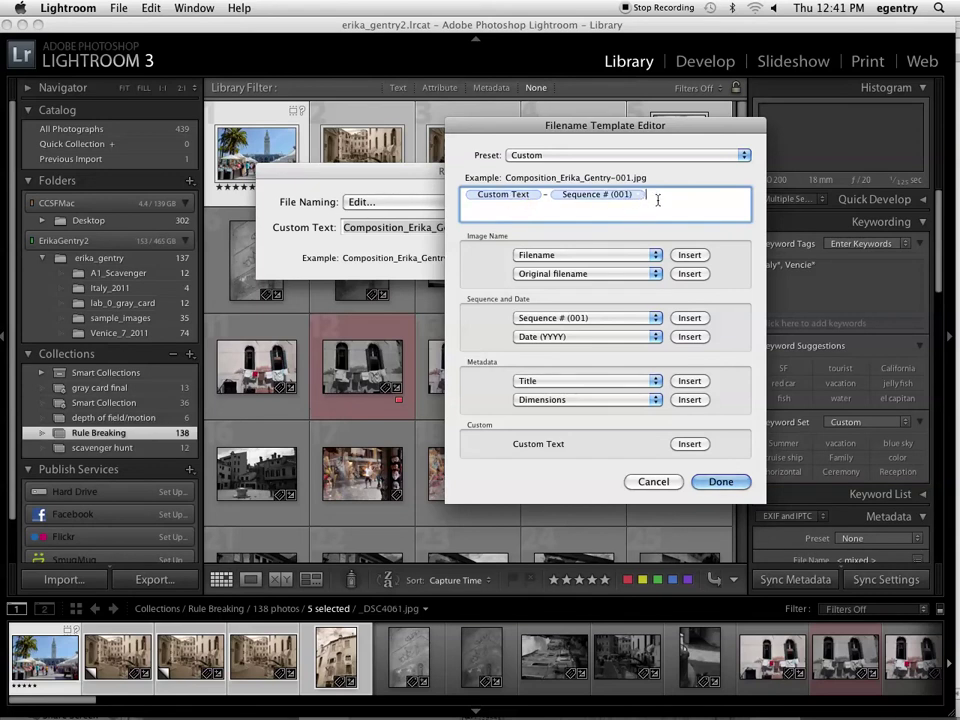
left_click_drag(658, 201, 455, 195)
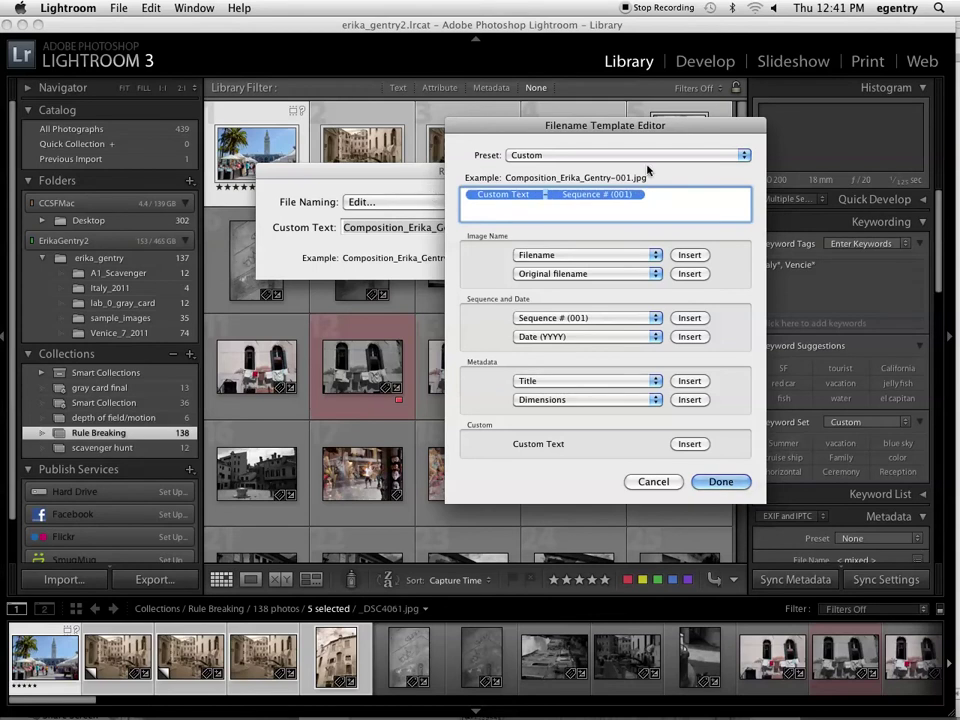
key("BackSpace")
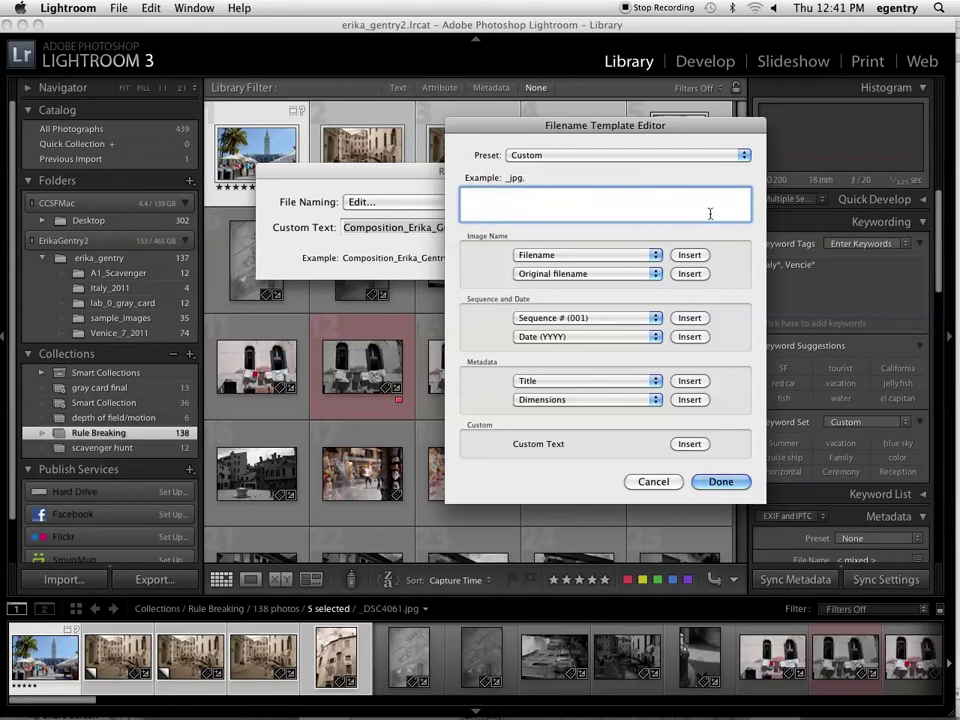
left_click(687, 444)
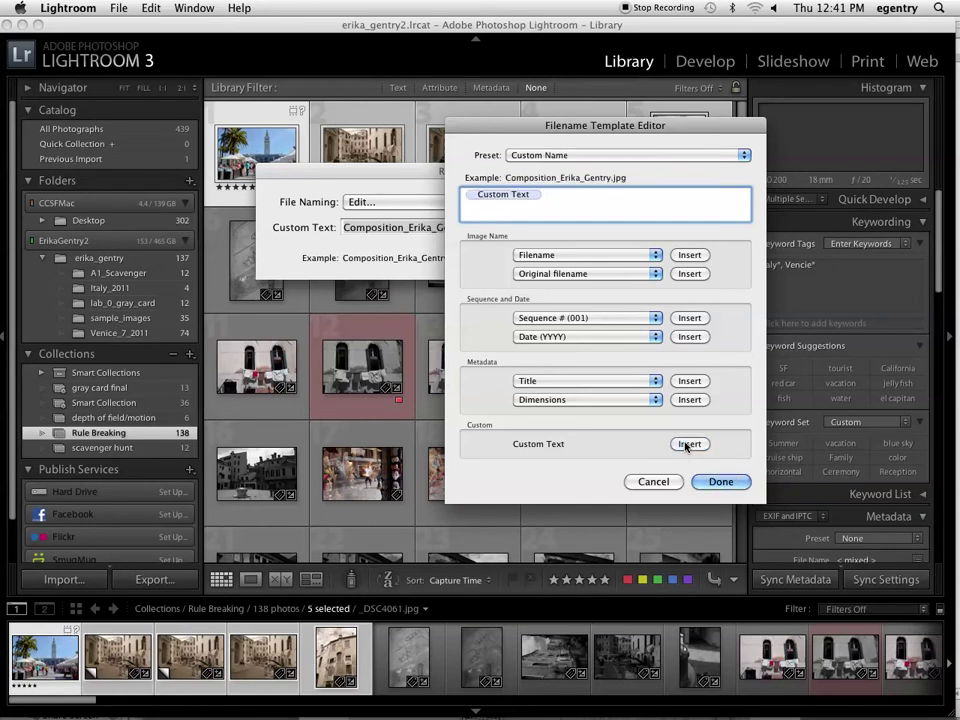
type("_")
left_click(683, 319)
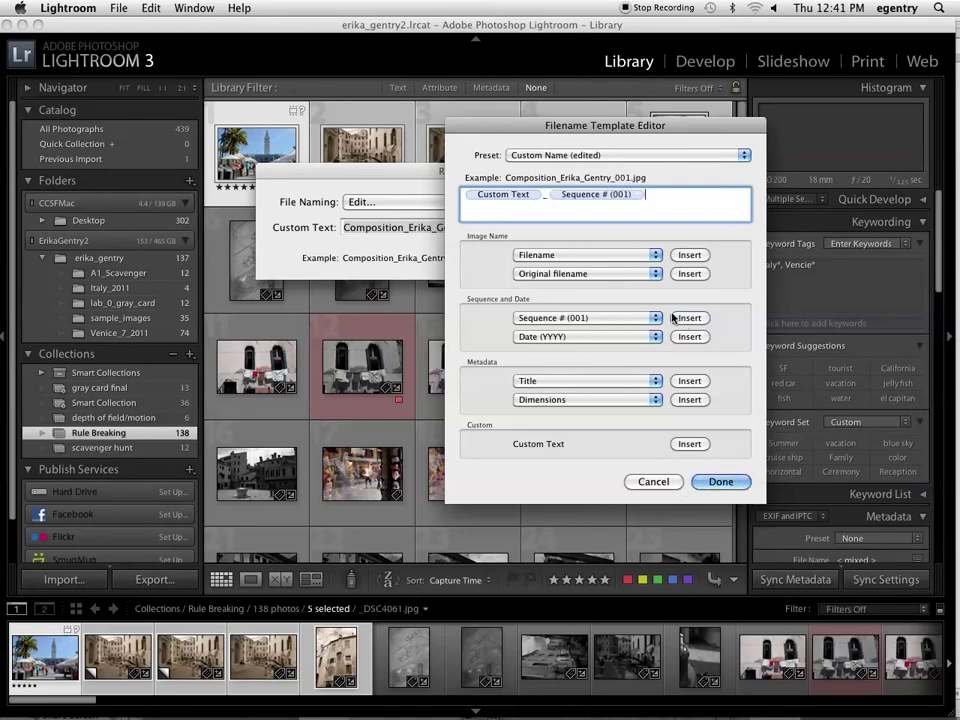
left_click(720, 482)
Set the custom text to the photographer's full name followed by "_rules" and rename the photos, skipping any that are missing
left_click(498, 231)
left_click_drag(498, 231, 330, 227)
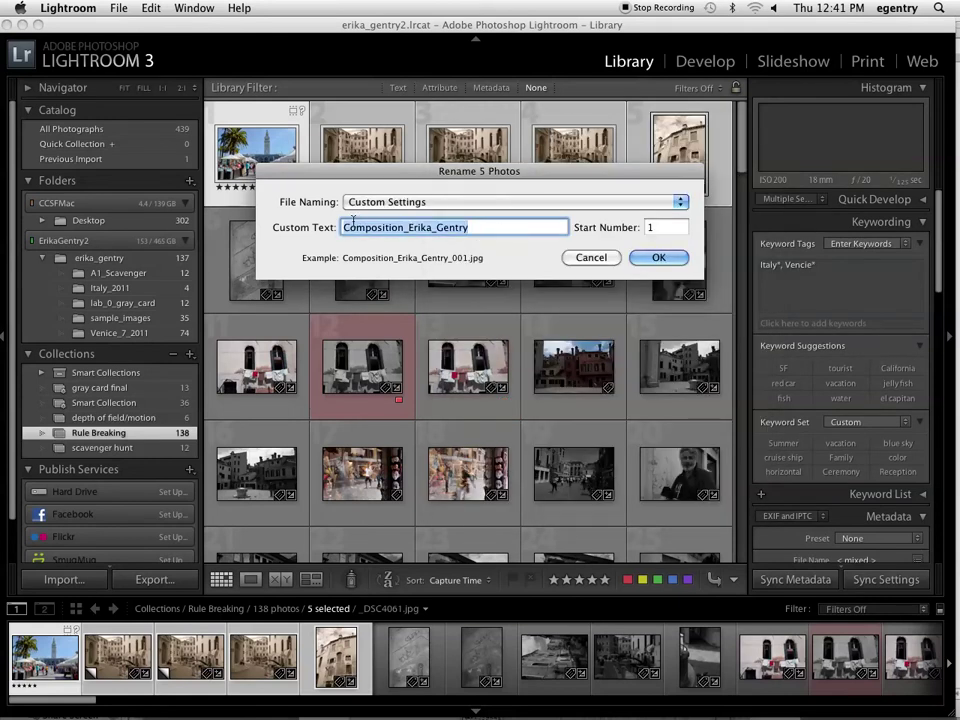
left_click(486, 228)
left_click_drag(408, 227, 319, 227)
key("BackSpace")
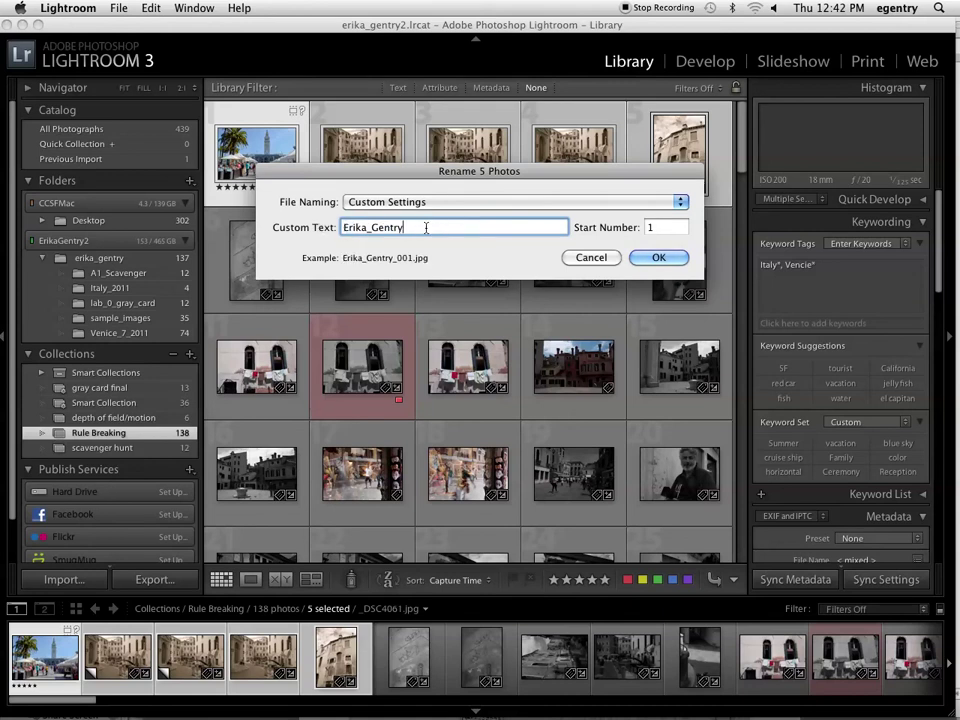
type("_rules")
left_click(653, 227)
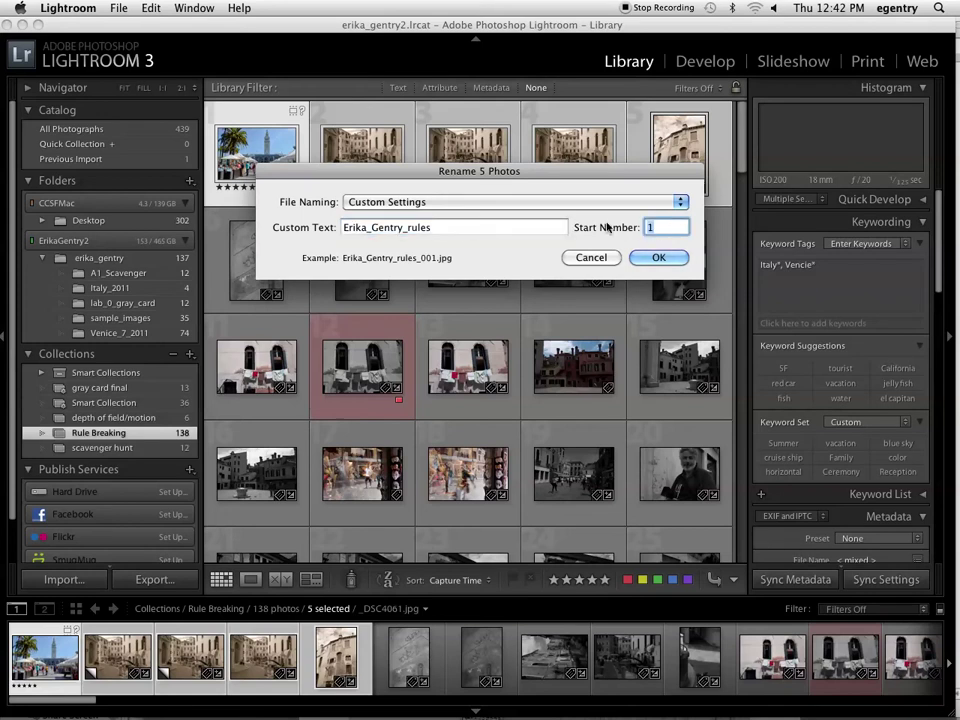
left_click(672, 258)
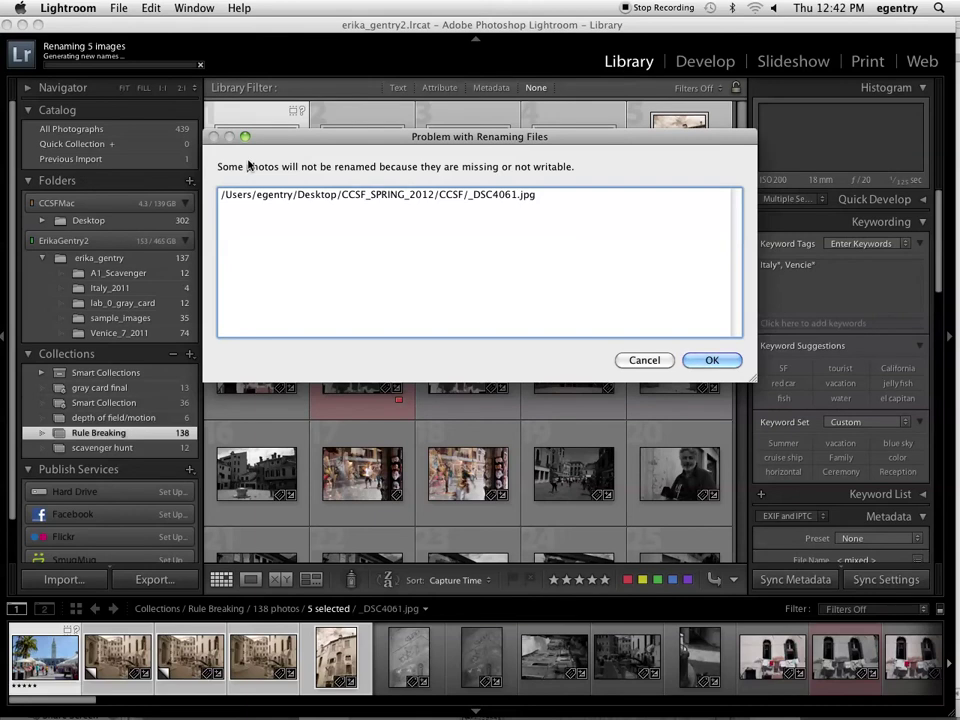
key("Return")
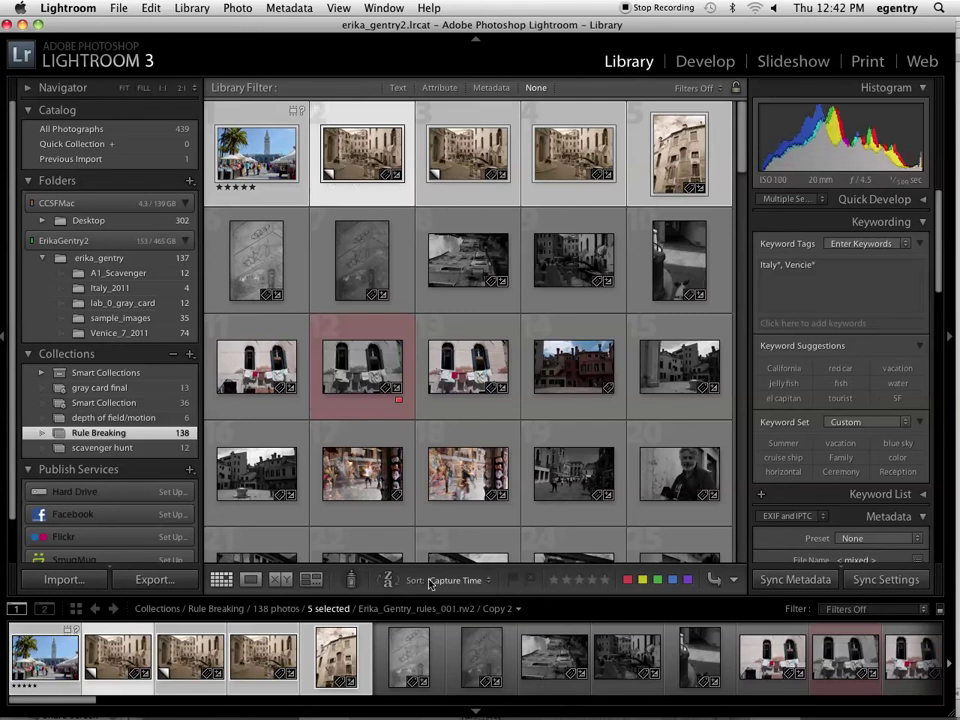
Enlarge the filmstrip and check the file names of individual photos in the Rule Breaking collection
key("t")
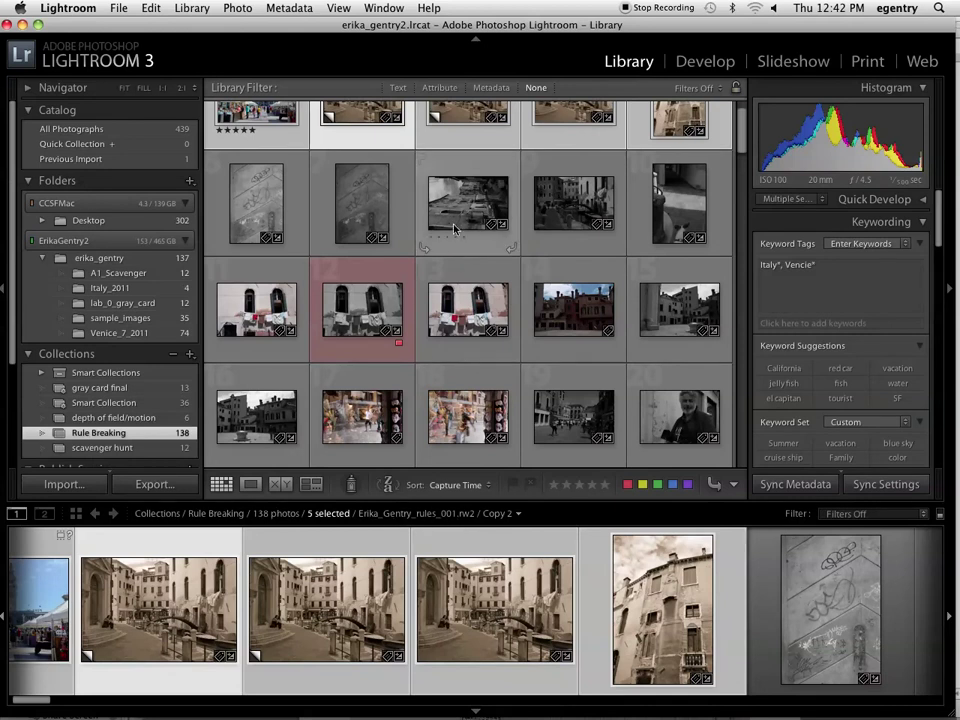
left_click(473, 129)
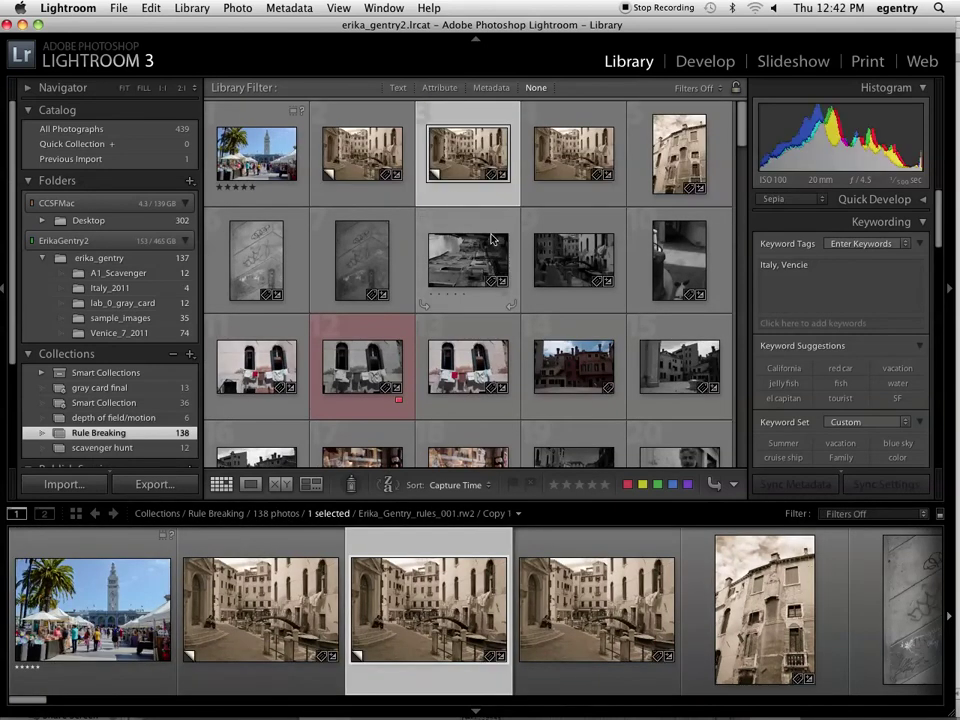
left_click(570, 125)
left_click(687, 145)
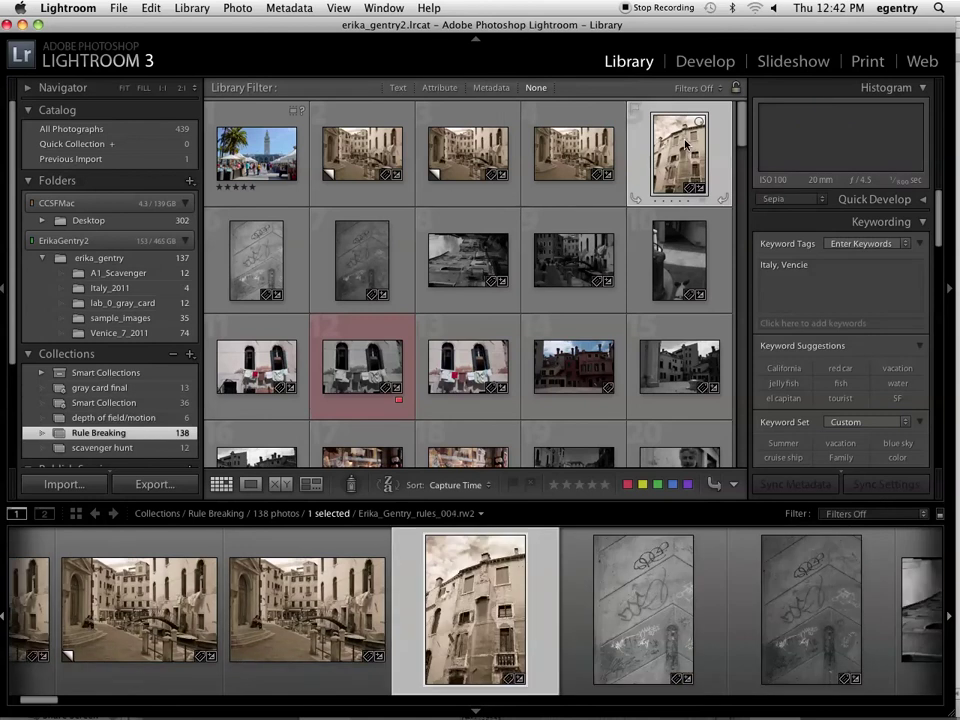
left_click(268, 258)
scroll(268, 258, "down", 10)
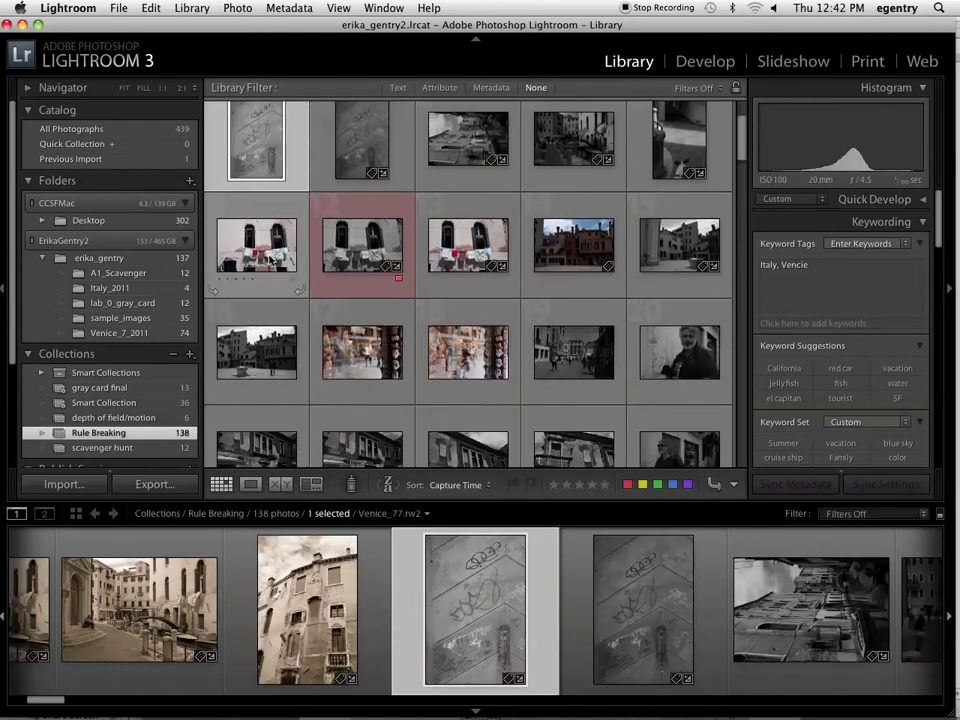
Select the four consecutive portrait photos, numbers 36 to 39, in the Rule Breaking collection
scroll(268, 258, "down", 10)
scroll(268, 256, "down", 2)
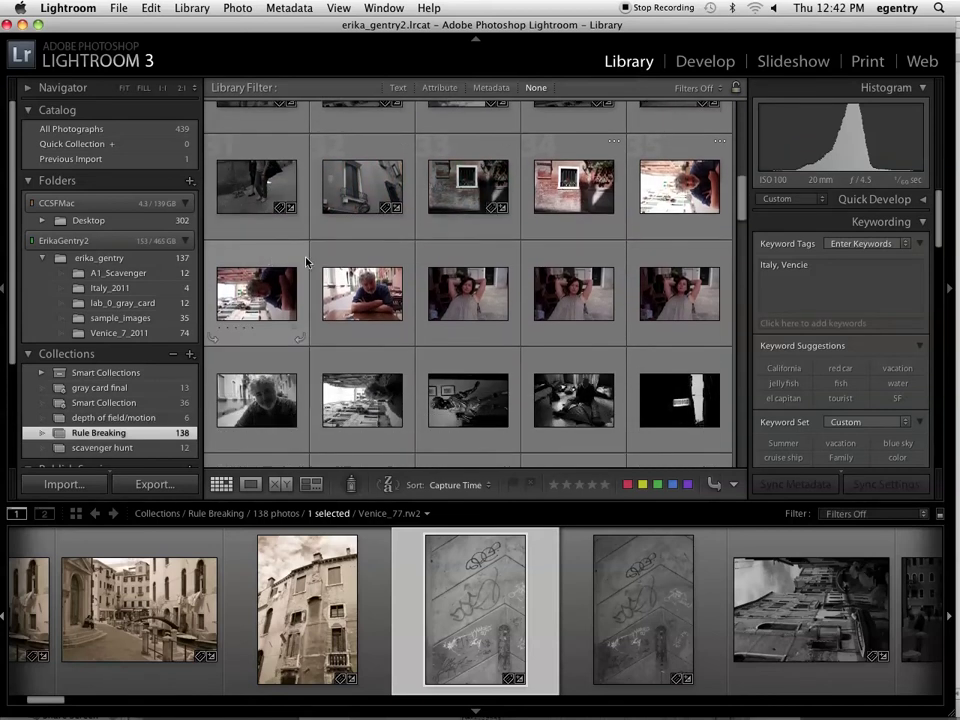
left_click(263, 300)
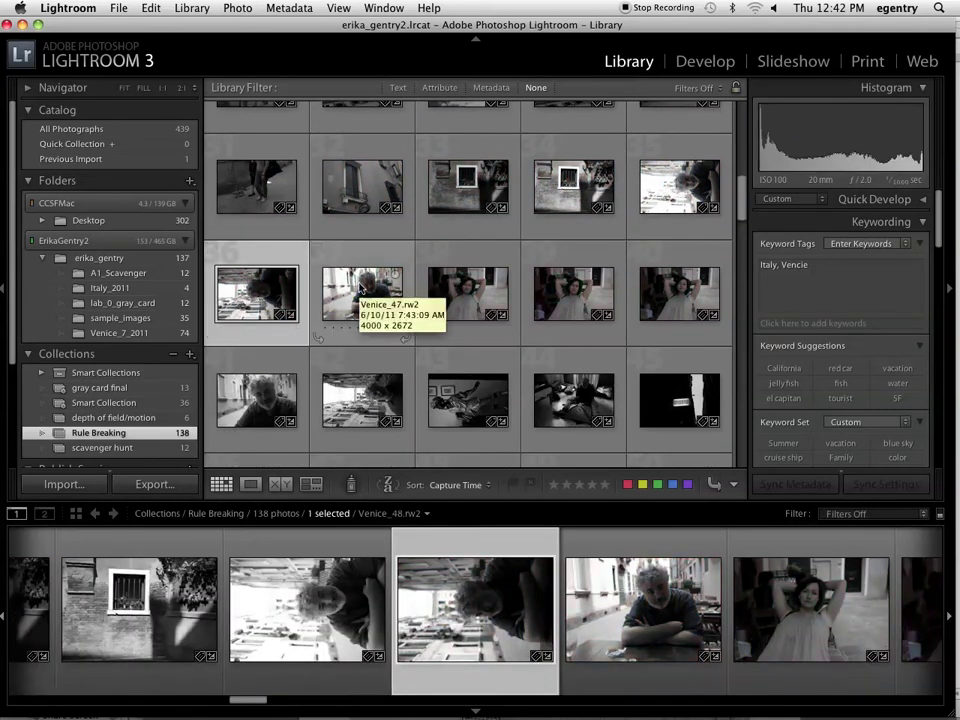
left_click(573, 293, "super")
left_click(372, 314, "shift")
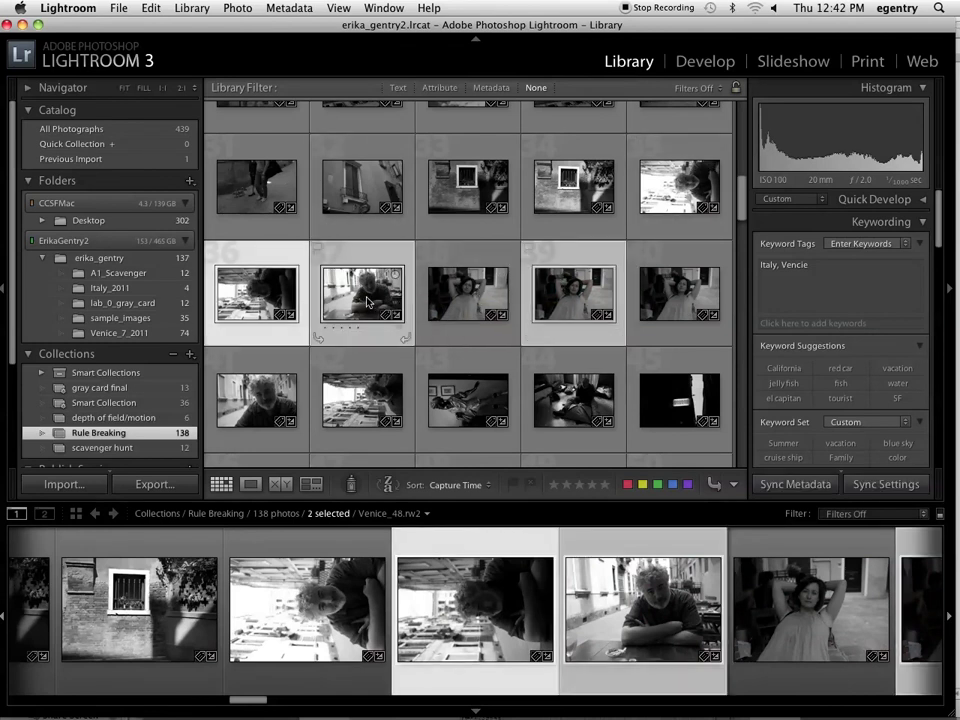
Rename the four selected portraits with the photographer's full name followed by "_portrait" as custom text, starting at number 1
left_click(237, 8)
mouse_move(185, 10)
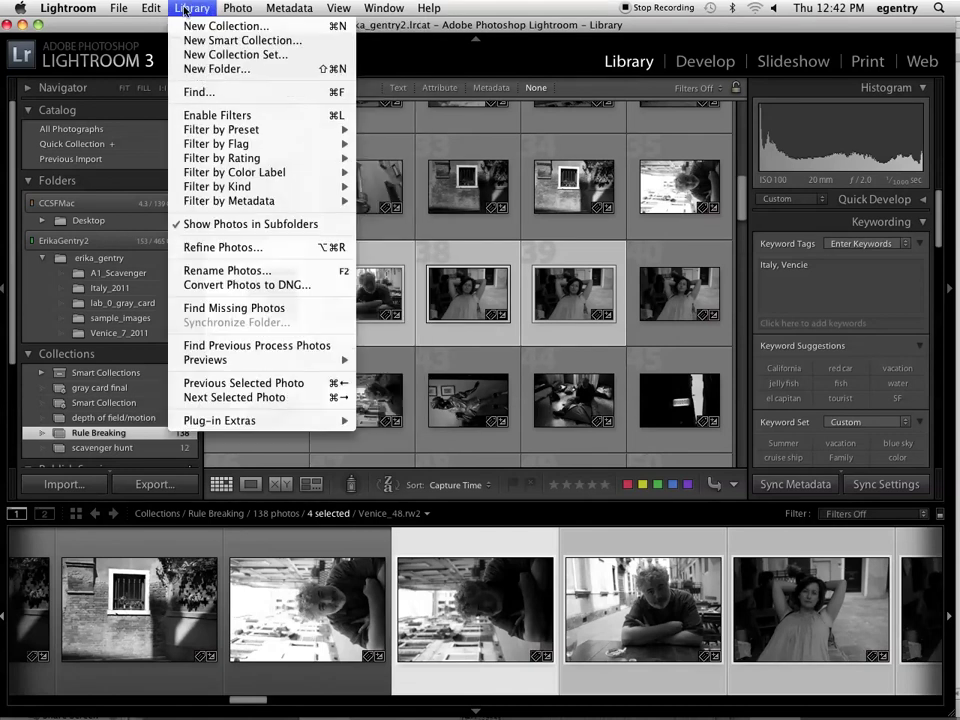
left_click(230, 271)
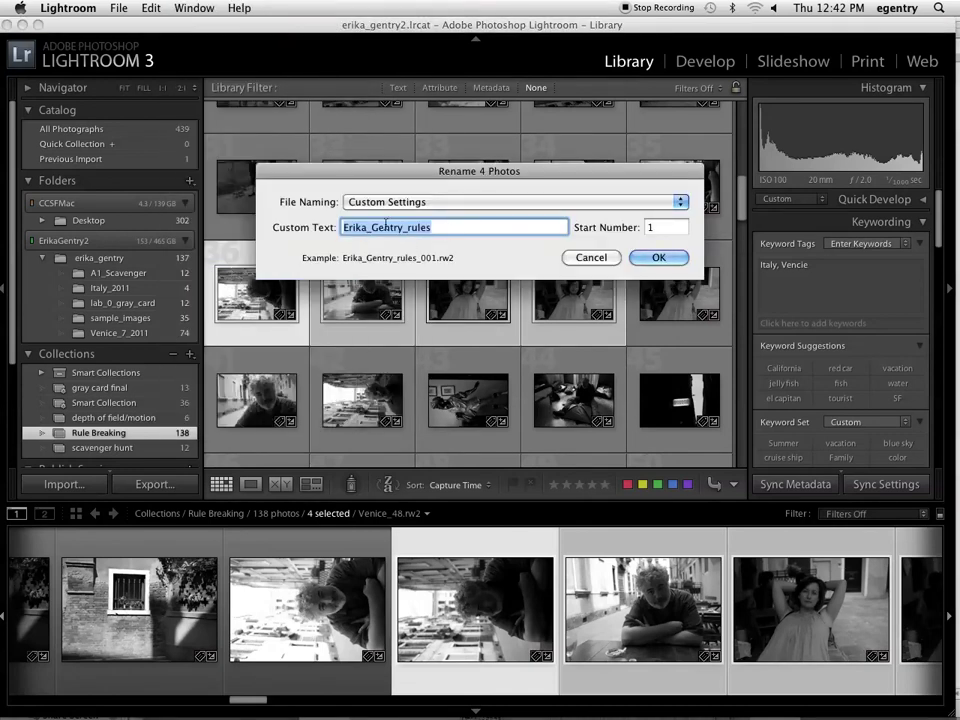
left_click_drag(446, 229, 413, 229)
type("portrait")
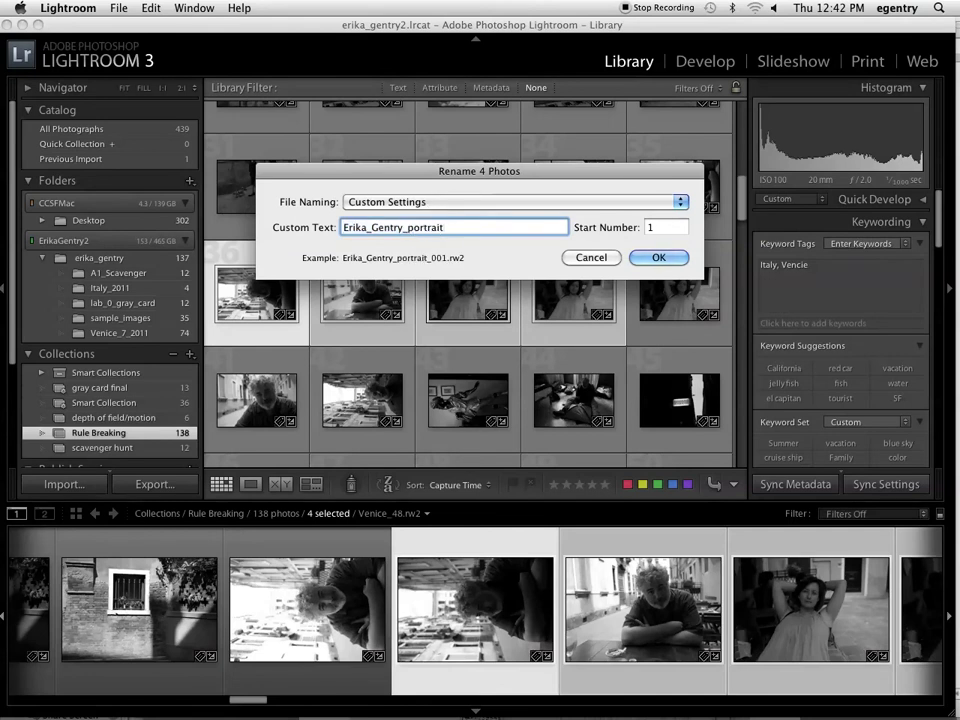
key("Return")
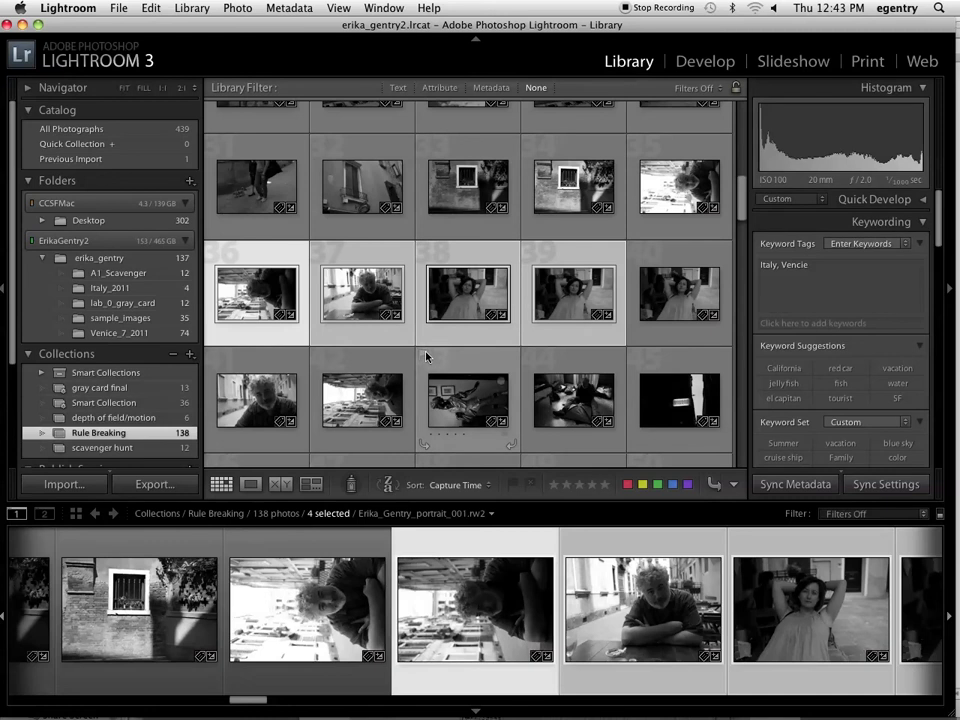
Add the five photos of the collection's first row to the selected portraits
scroll(425, 360, "up", 5)
scroll(451, 337, "up", 3)
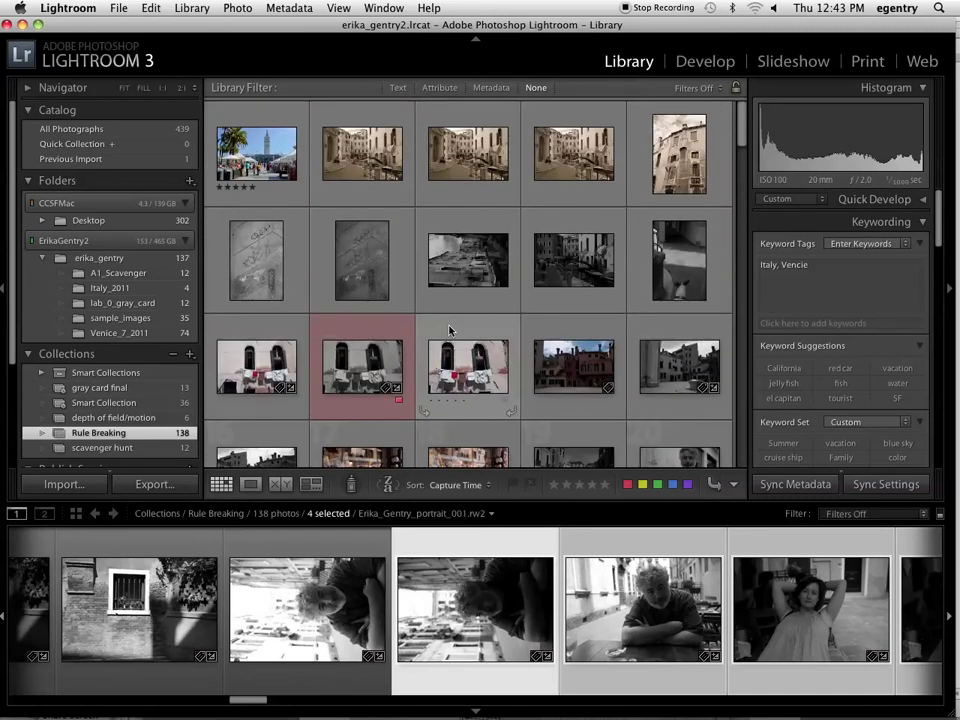
left_click(250, 178, "super")
left_click(350, 155, "super")
left_click(460, 155, "super")
left_click(570, 155, "super")
left_click(703, 152, "super")
scroll(680, 214, "down", 10)
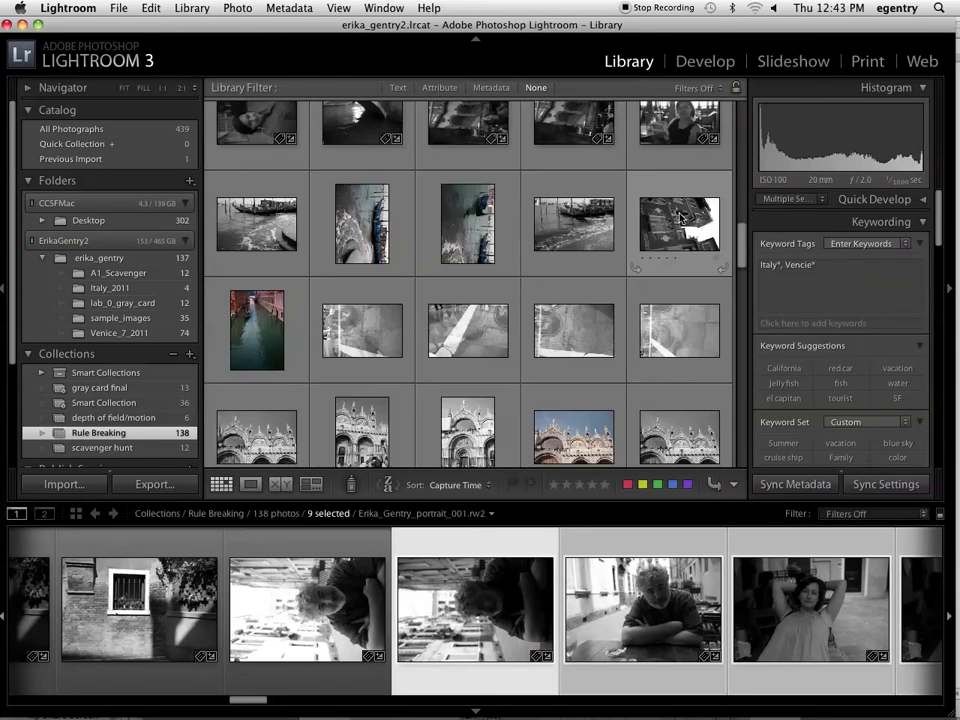
scroll(680, 216, "up", 8)
scroll(680, 216, "down", 2)
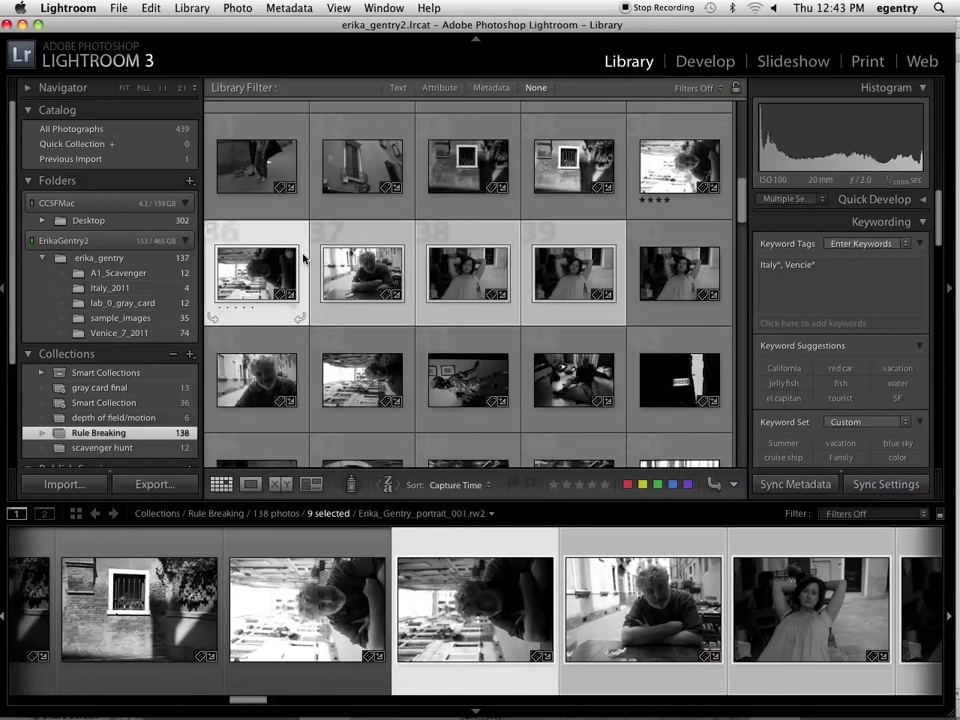
left_click(336, 255, "super")
left_click(490, 270, "super")
left_click(565, 270, "super")
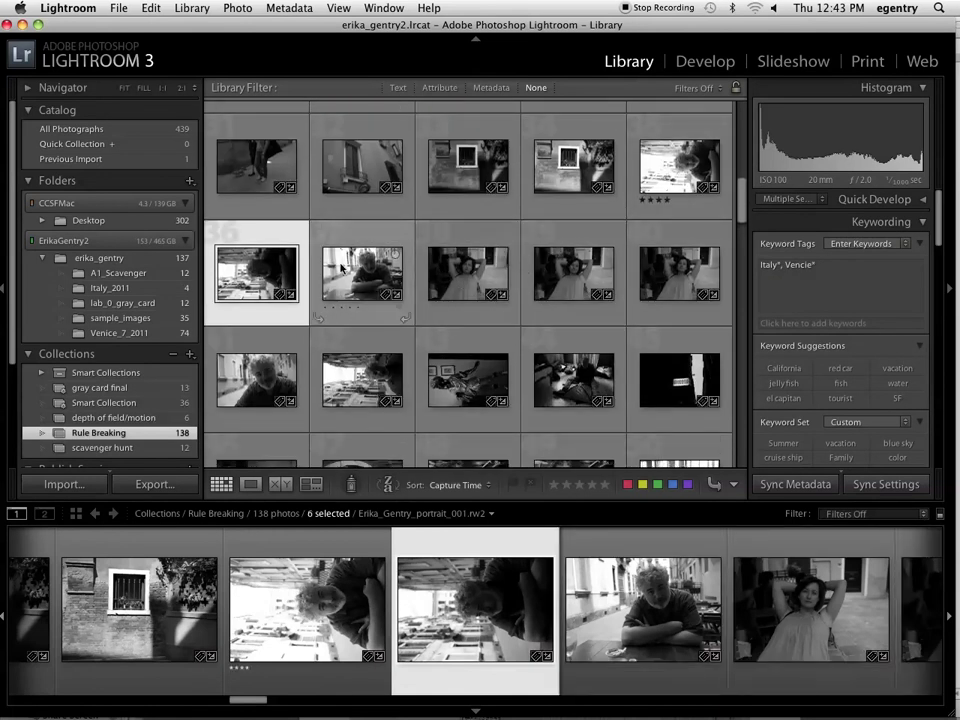
left_click(362, 268, "super")
left_click(468, 268, "super")
left_click(572, 268, "super")
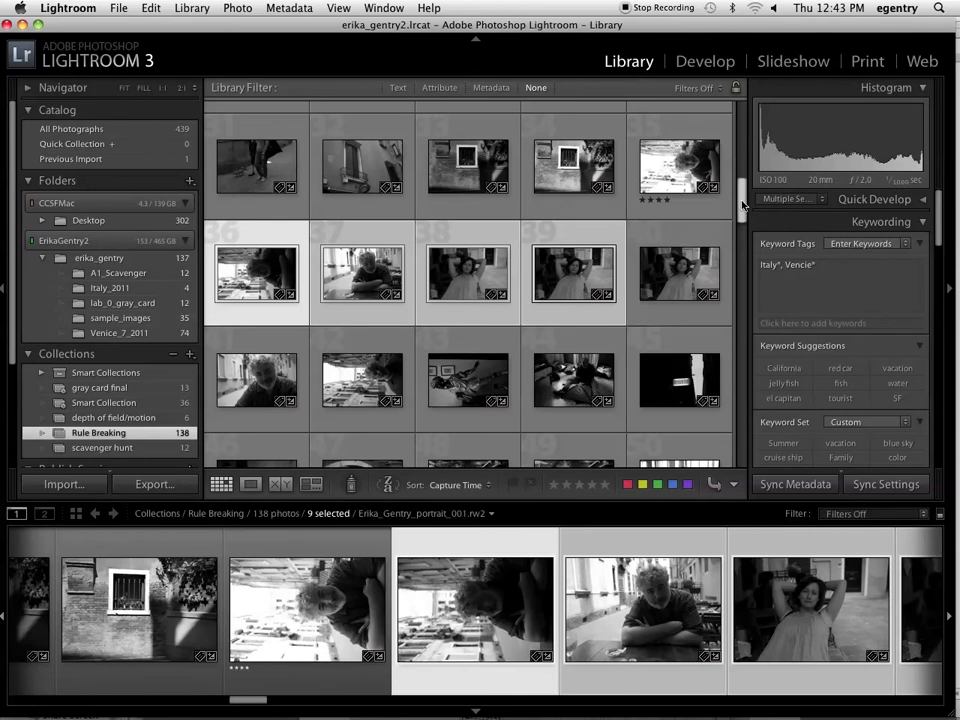
Create a collection named "final export" that includes the selected photos, without making virtual copies
left_click_drag(742, 205, 742, 112)
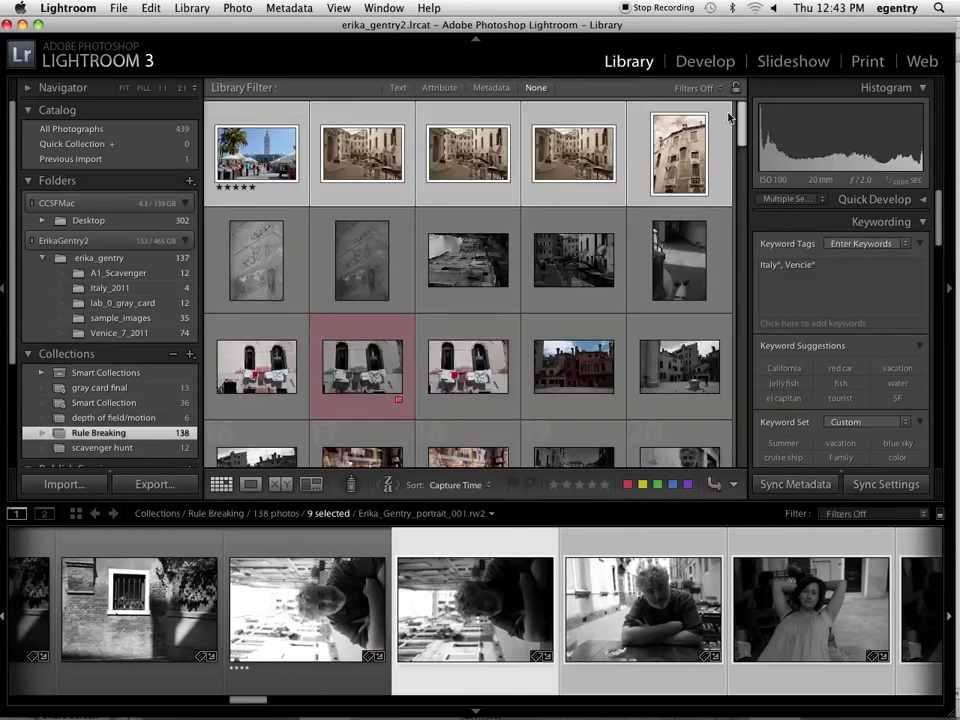
left_click(190, 356)
left_click(240, 365)
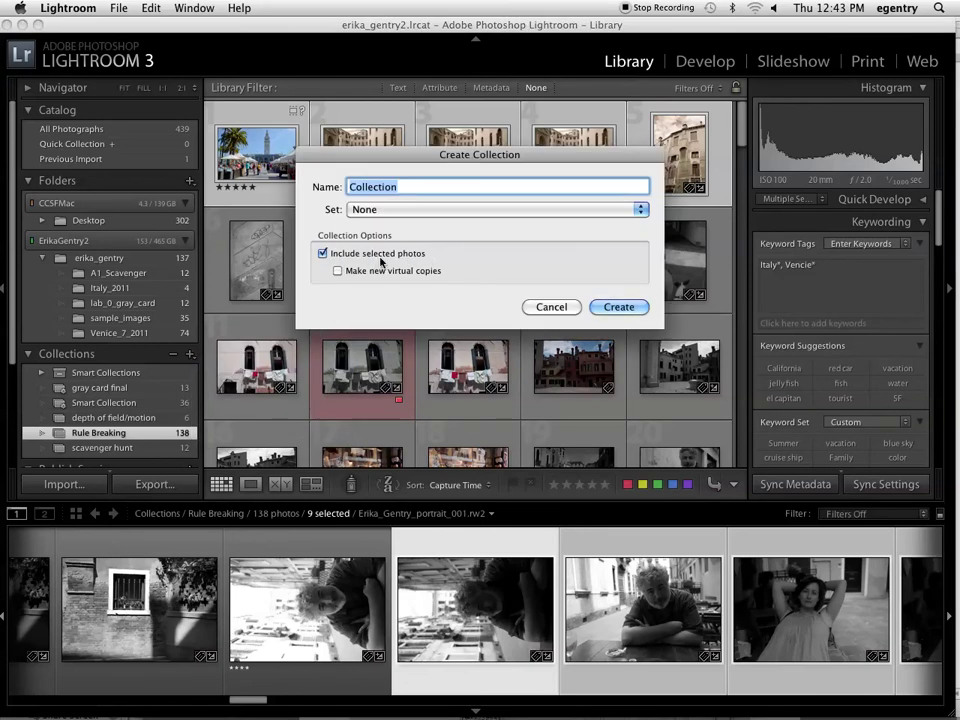
type("final export")
key("Return")
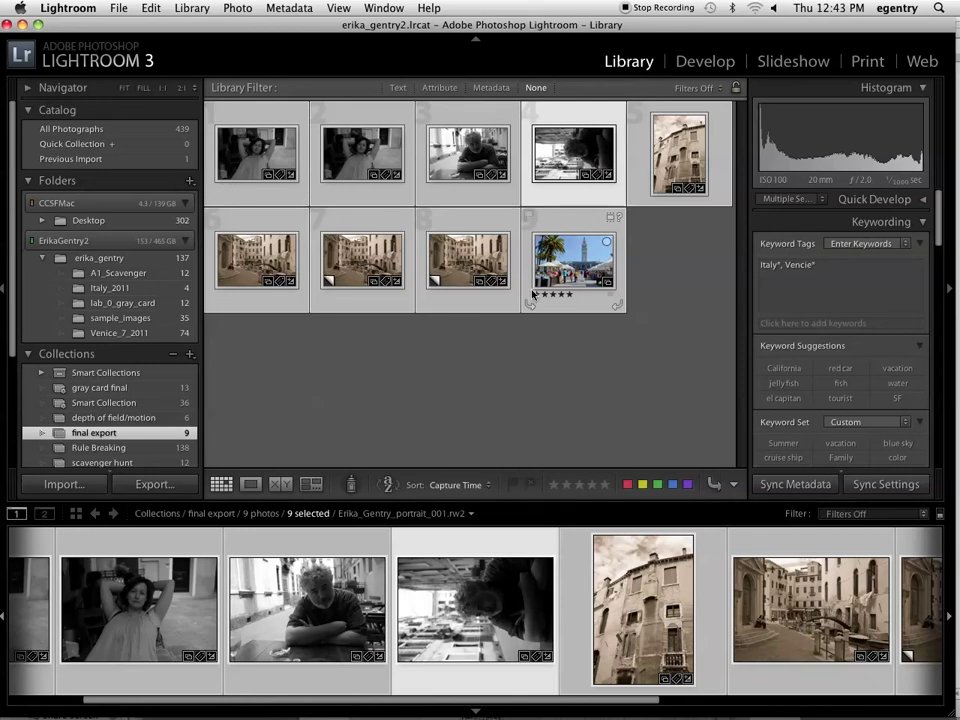
Remove only the five-star color photo of the market and clock tower from the final export collection
key("Delete")
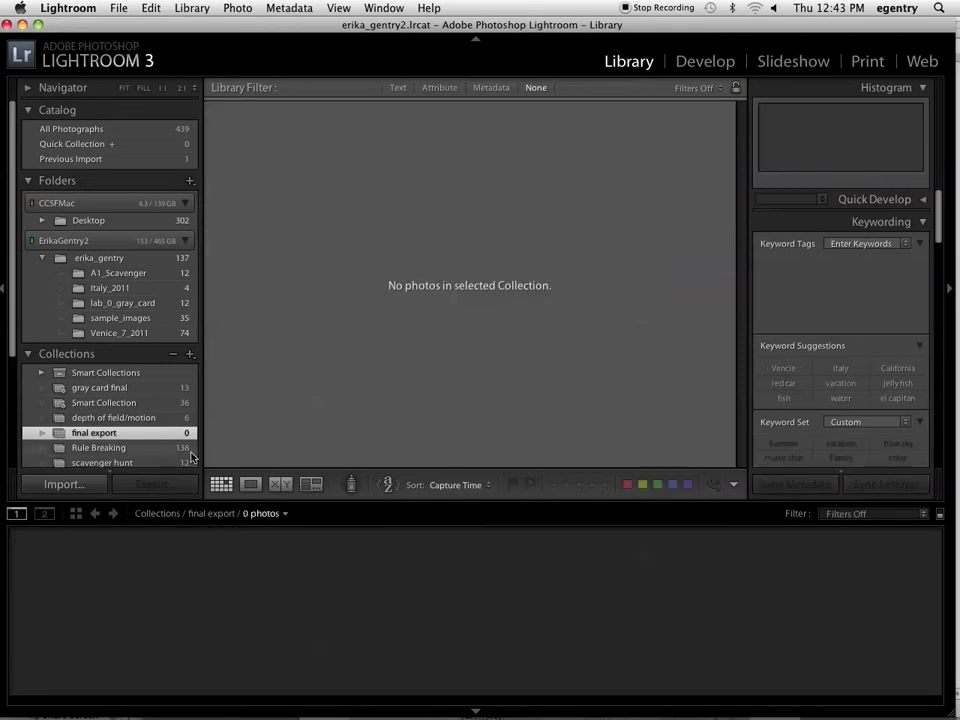
key("super+z")
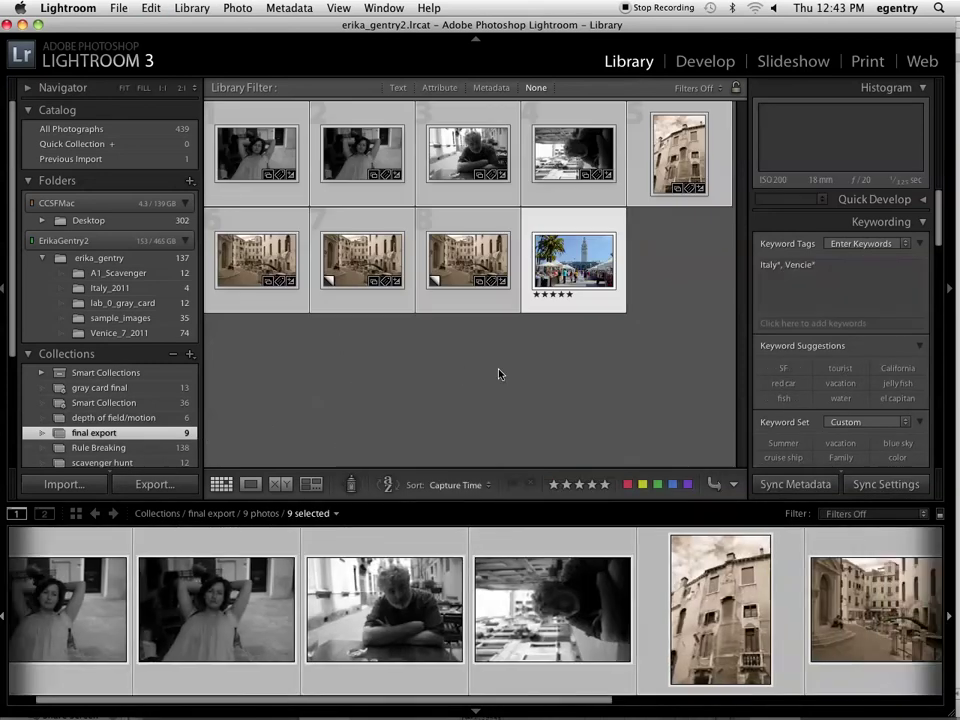
left_click(590, 275)
key("Delete")
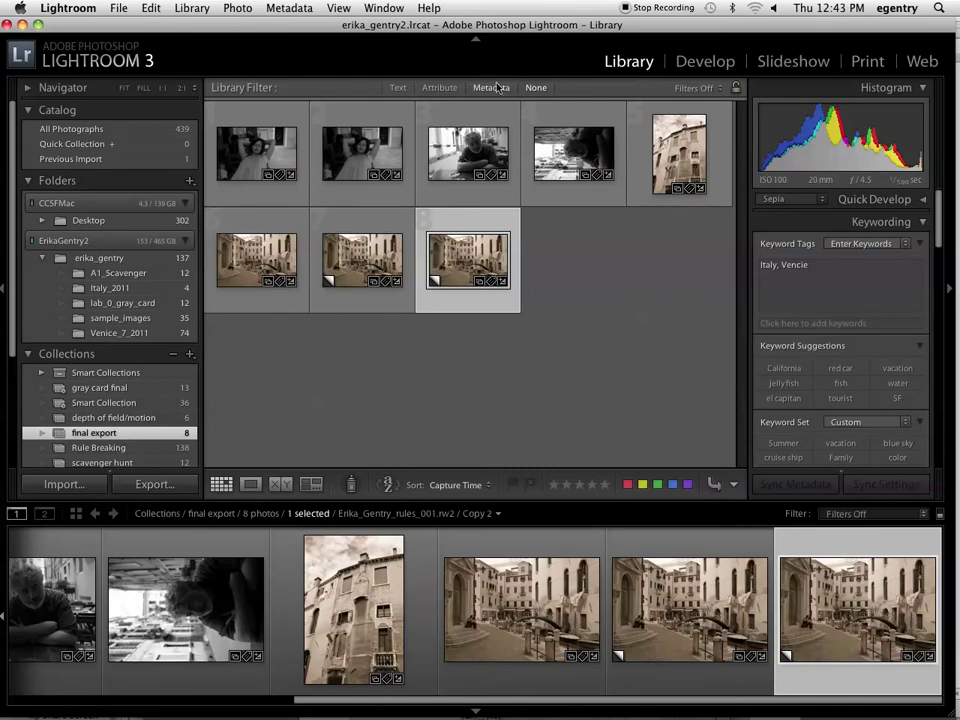
Switch to Finder and examine how the Color Wheel, Portraits, Rules and Final images are named in the sample student's final folder
left_click_drag(587, 25, 588, 31)
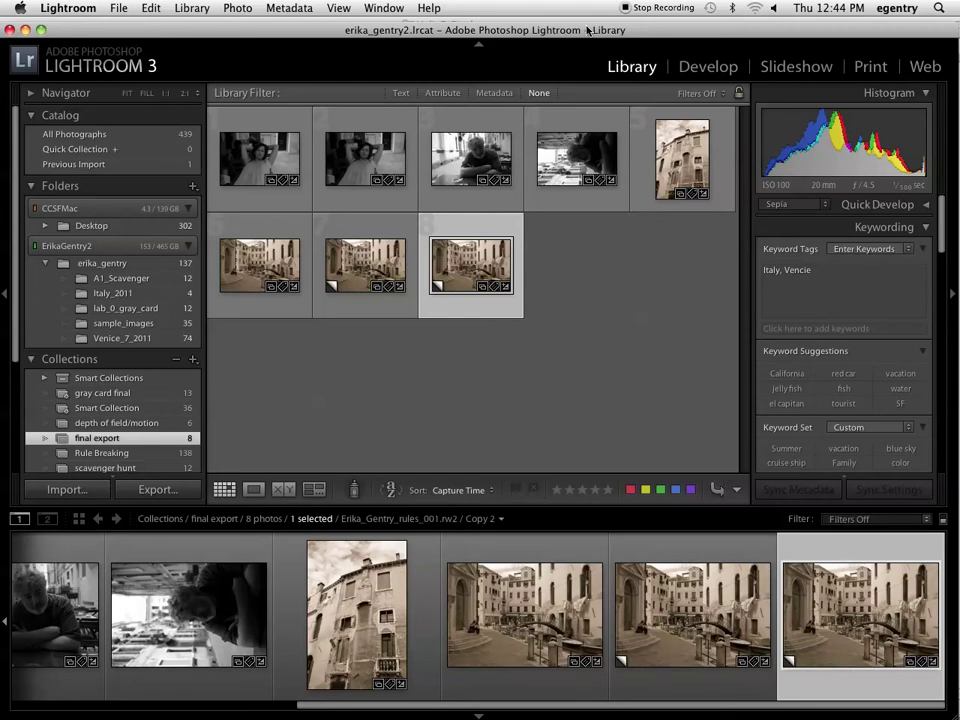
left_click_drag(556, 29, 556, 337)
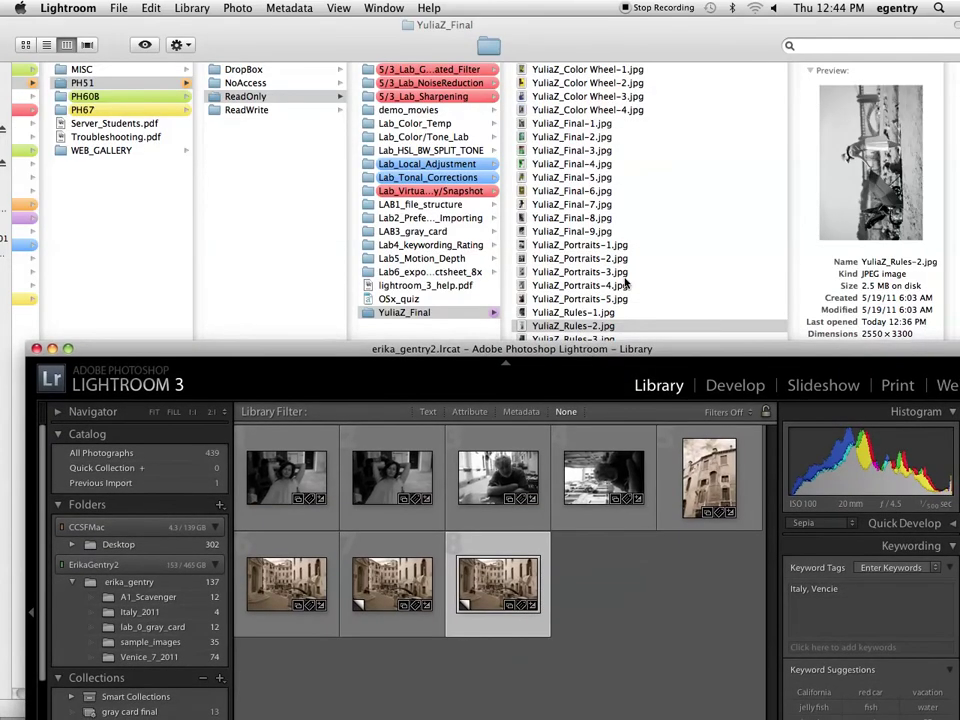
left_click(645, 142)
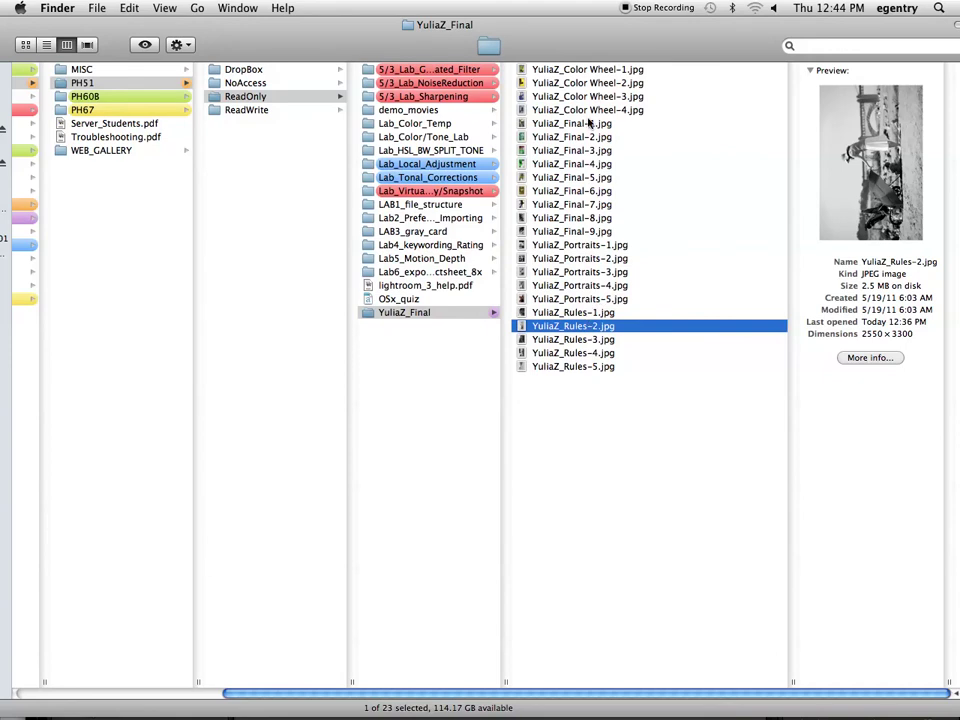
left_click(570, 70)
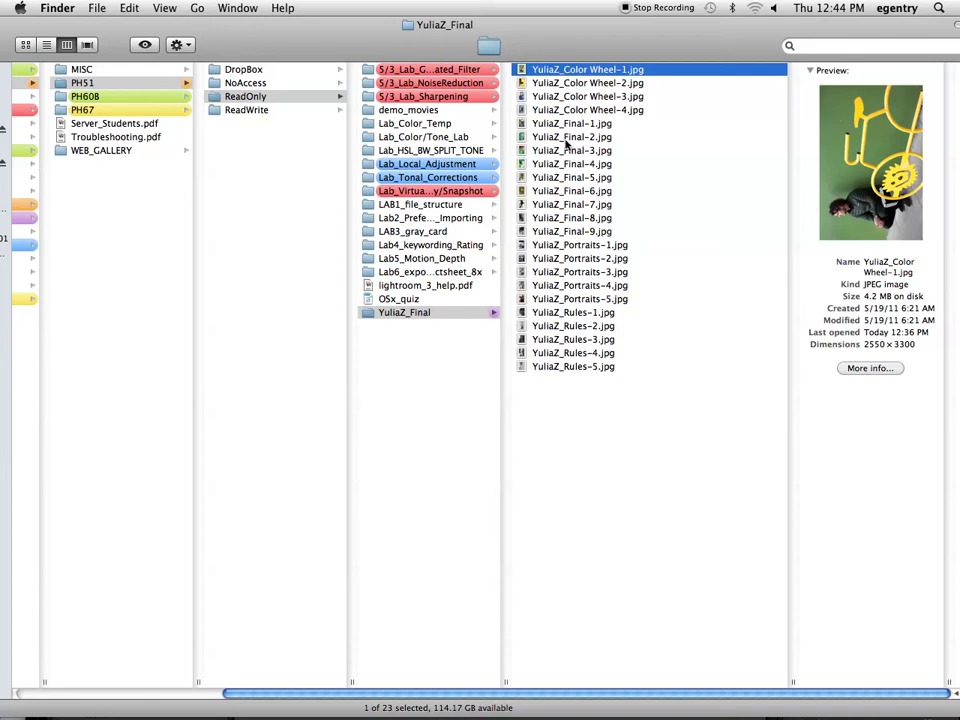
left_click(553, 245)
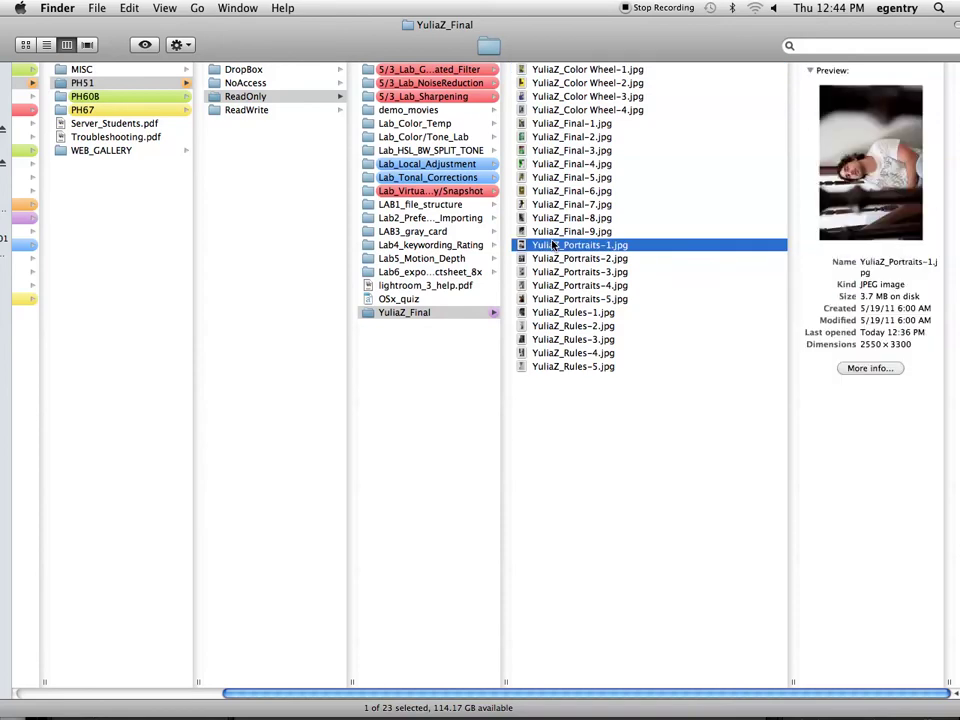
left_click(565, 313)
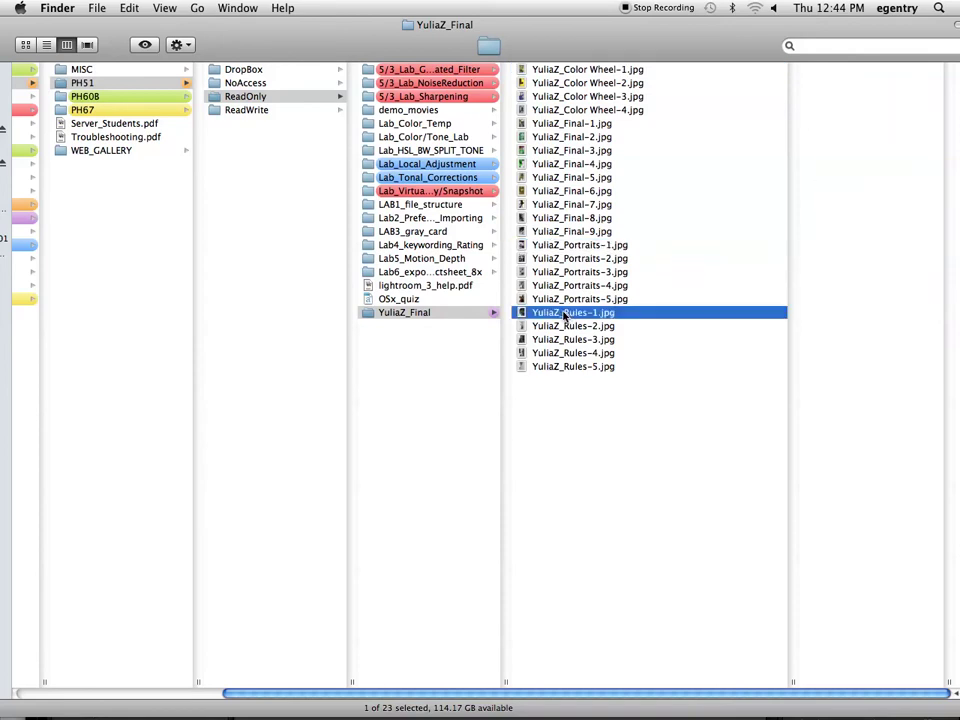
left_click(568, 164)
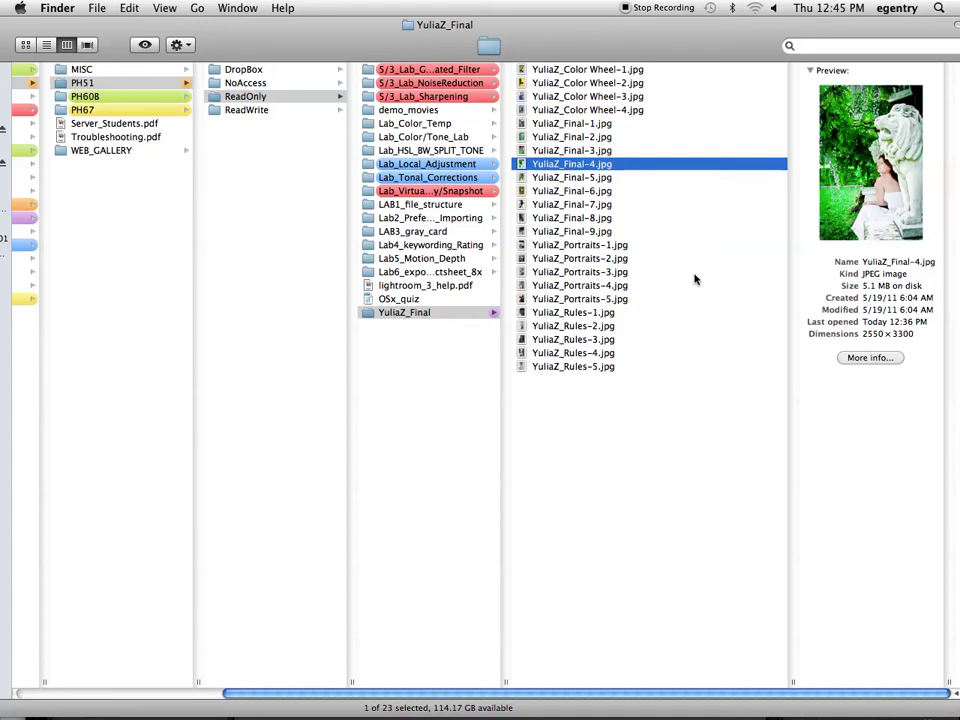
Switch back to Lightroom and move its window up to show the whole final export collection
mouse_move(500, 700)
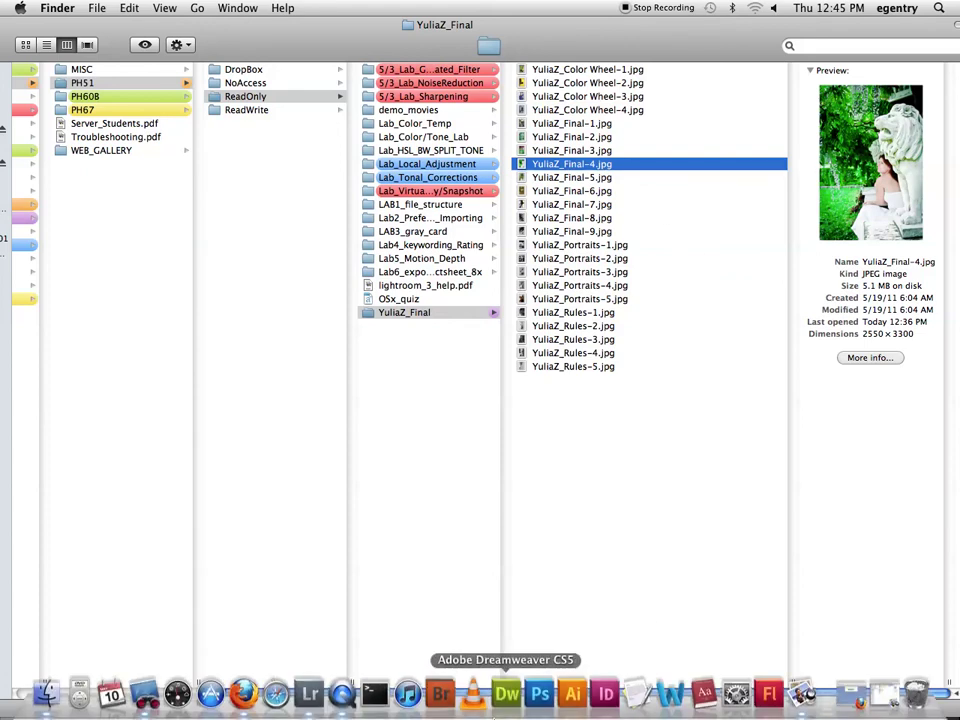
left_click(305, 693)
left_click_drag(418, 390, 400, 5)
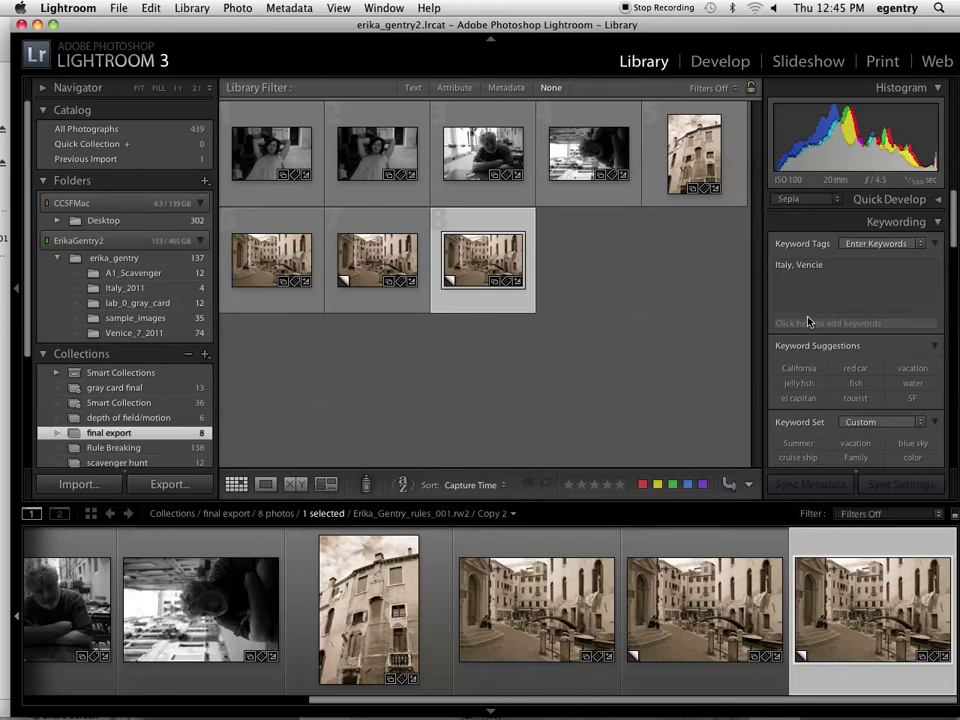
scroll(810, 318, "down", 3)
scroll(810, 320, "down", 10)
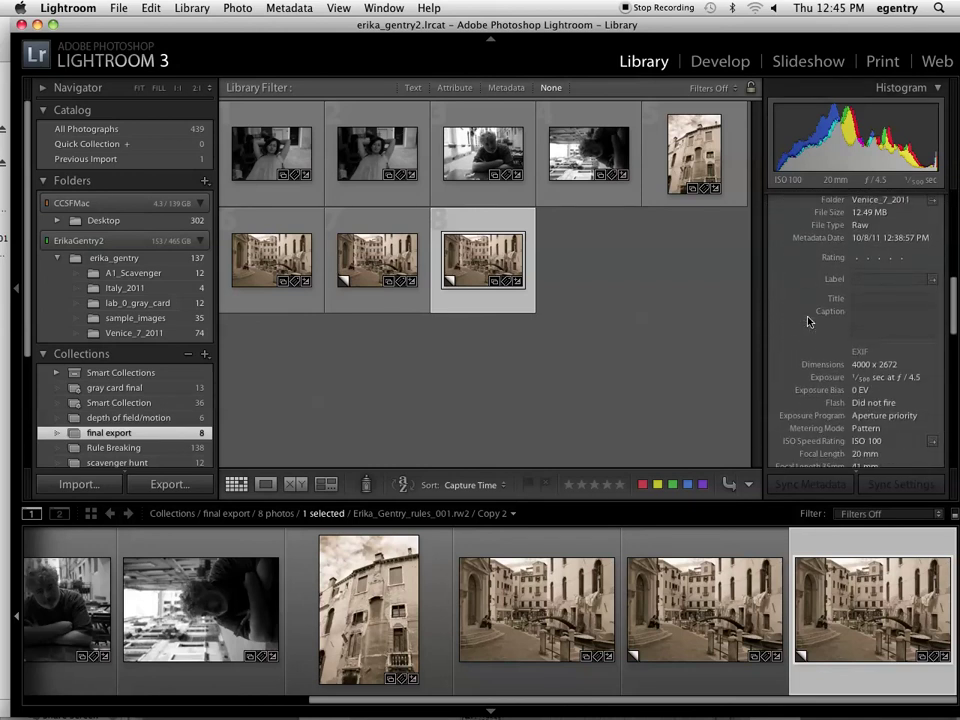
scroll(810, 321, "up", 10)
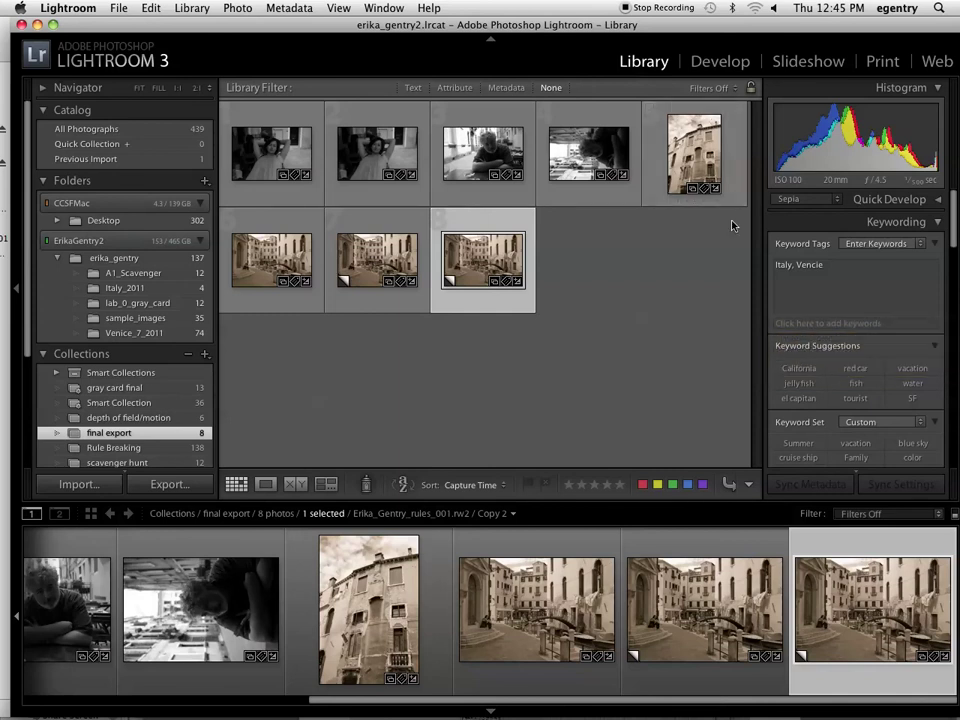
Select all photos in the final export collection and open their export settings
key("super+a")
double_click(632, 35)
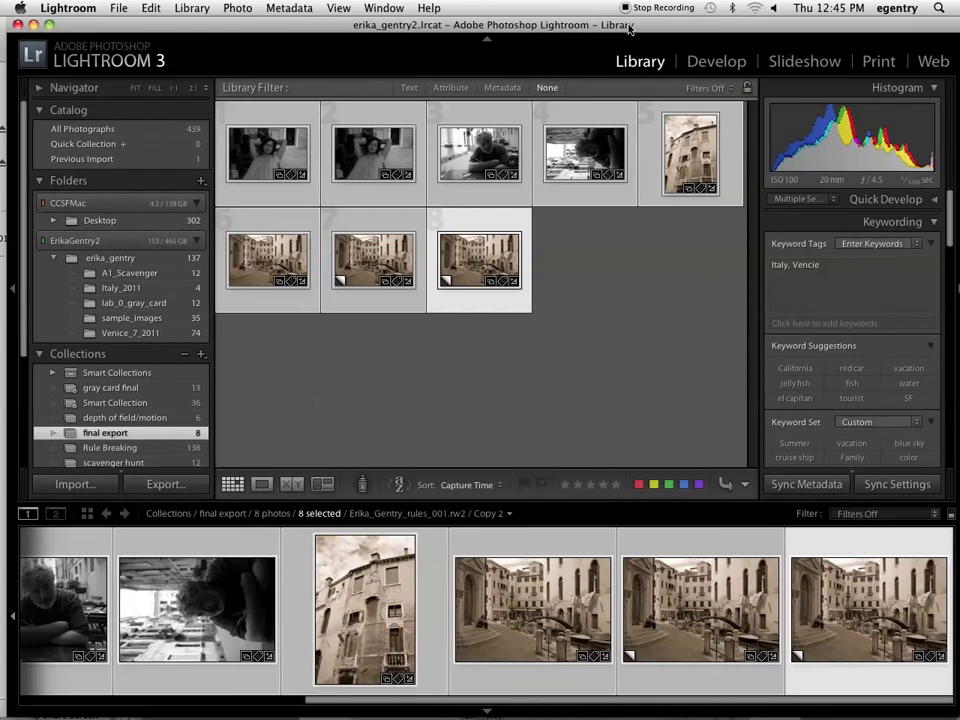
left_click(118, 9)
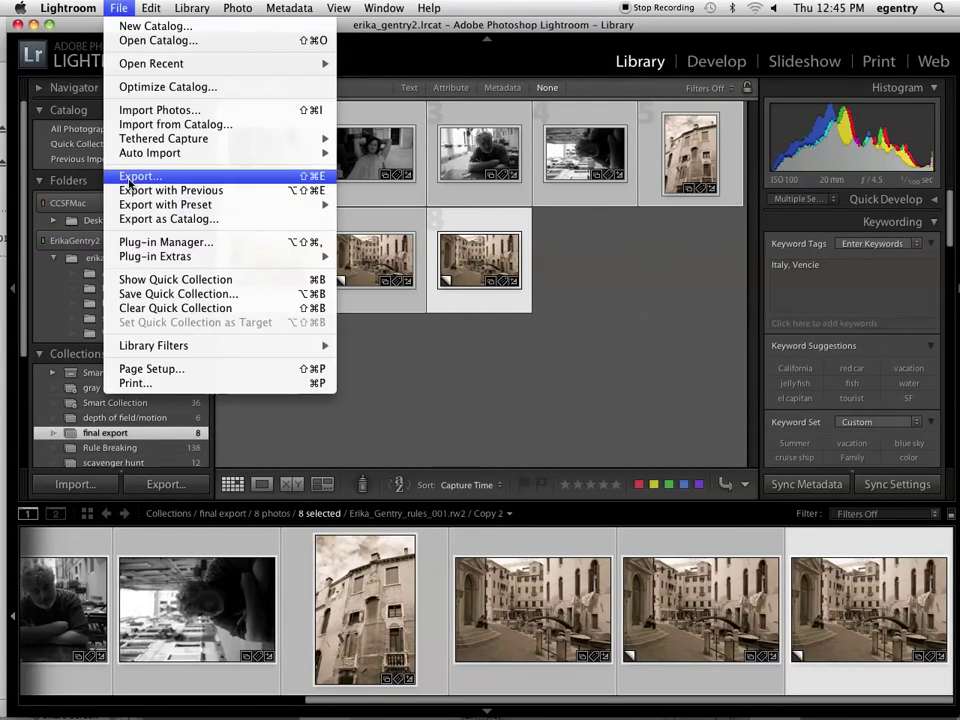
left_click(129, 179)
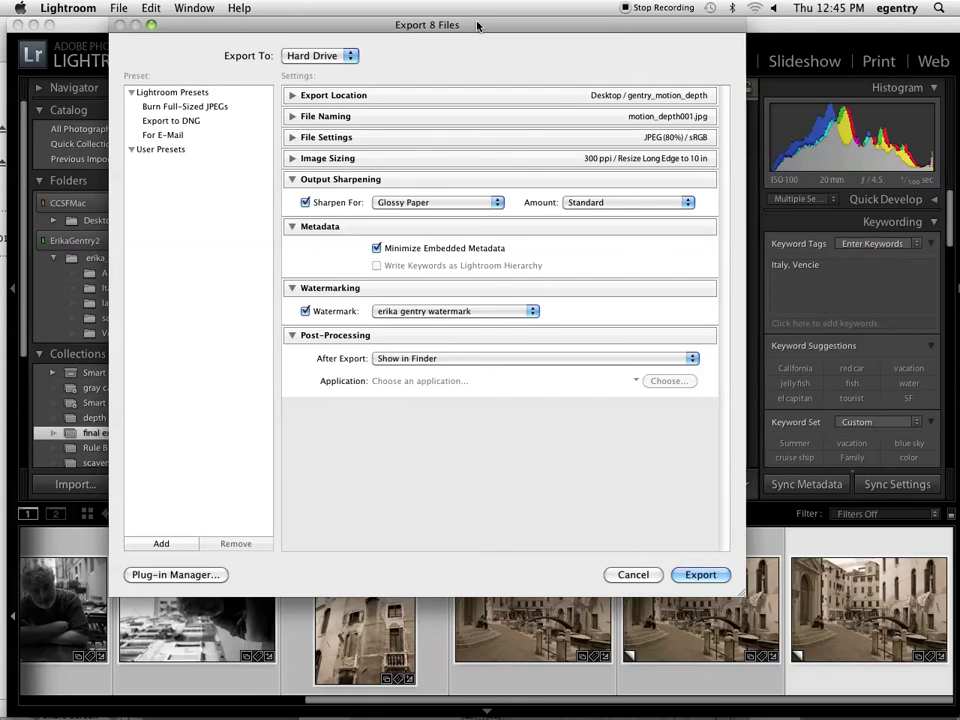
Name the desktop export subfolder with the photographer's last name followed by _final
left_click(292, 95)
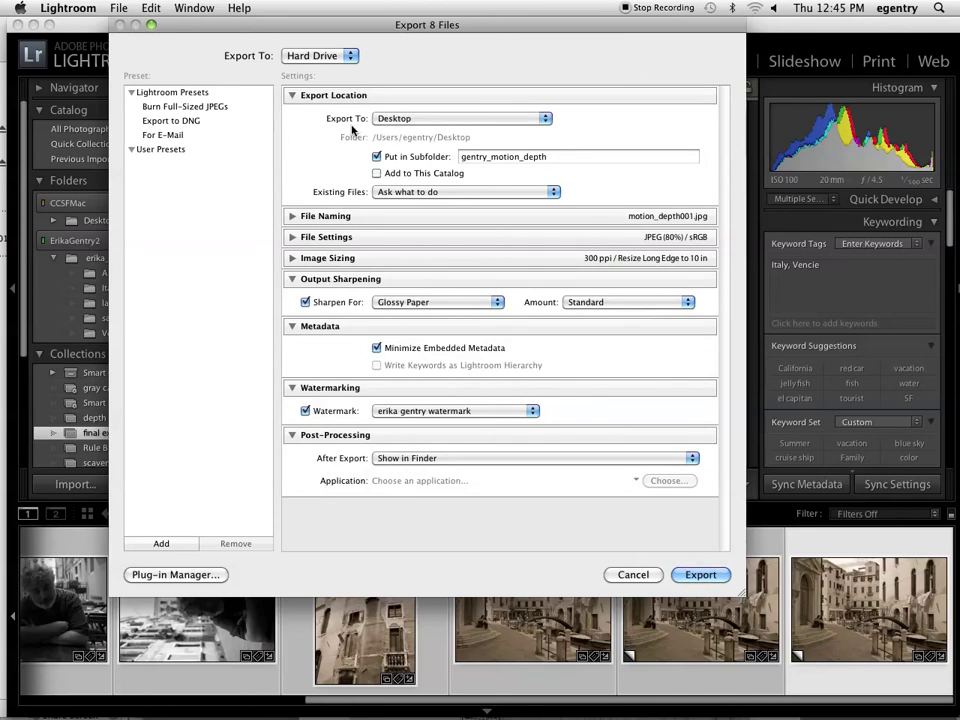
left_click_drag(566, 156, 466, 152)
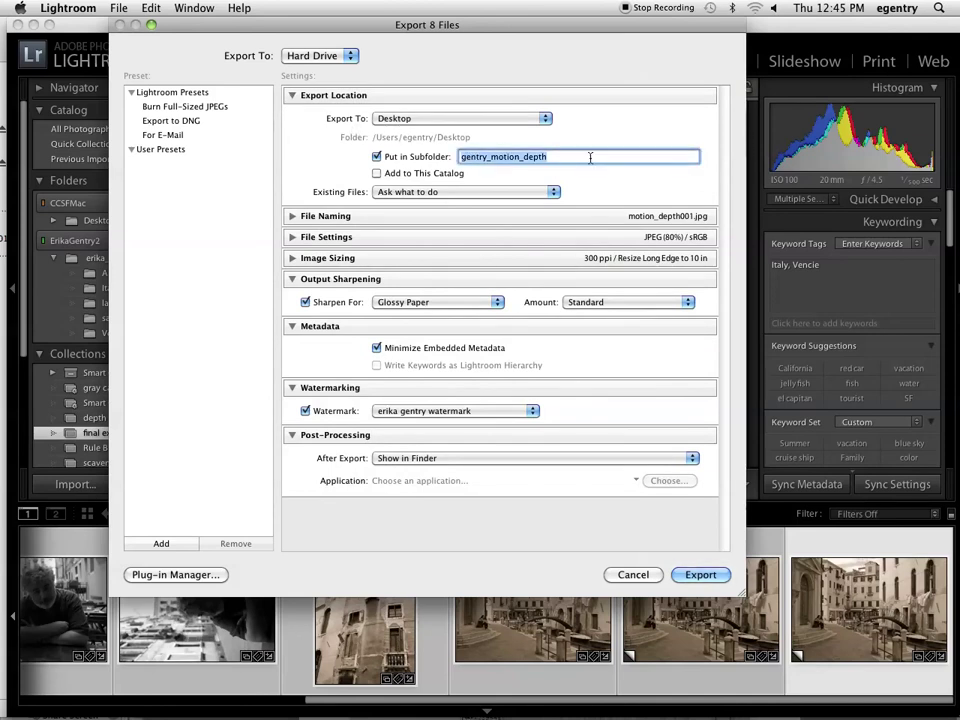
type("gentry")
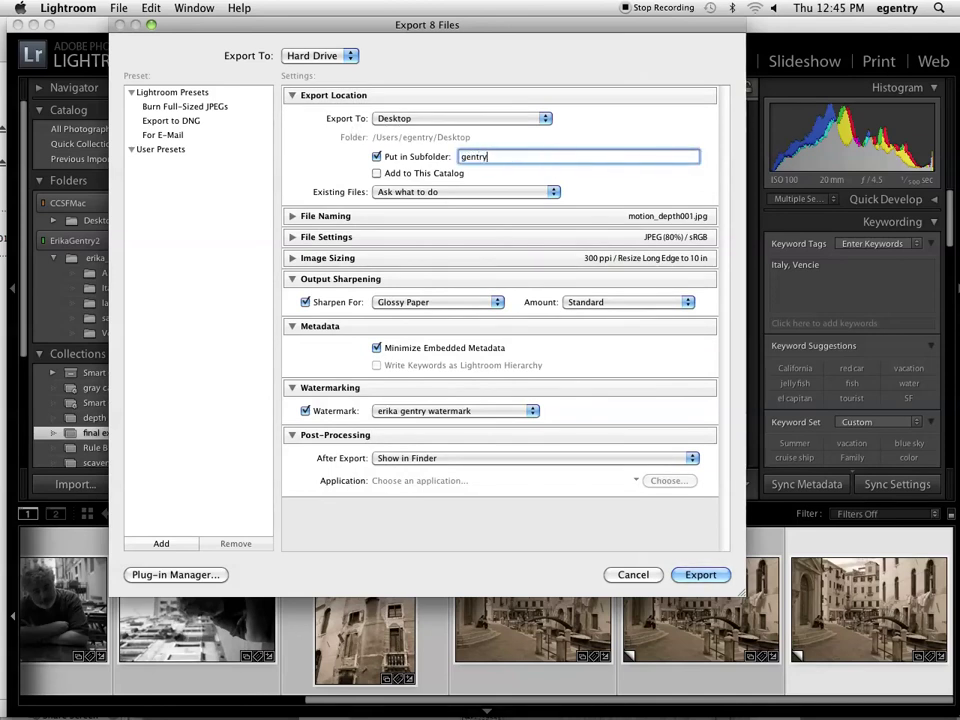
type("_final")
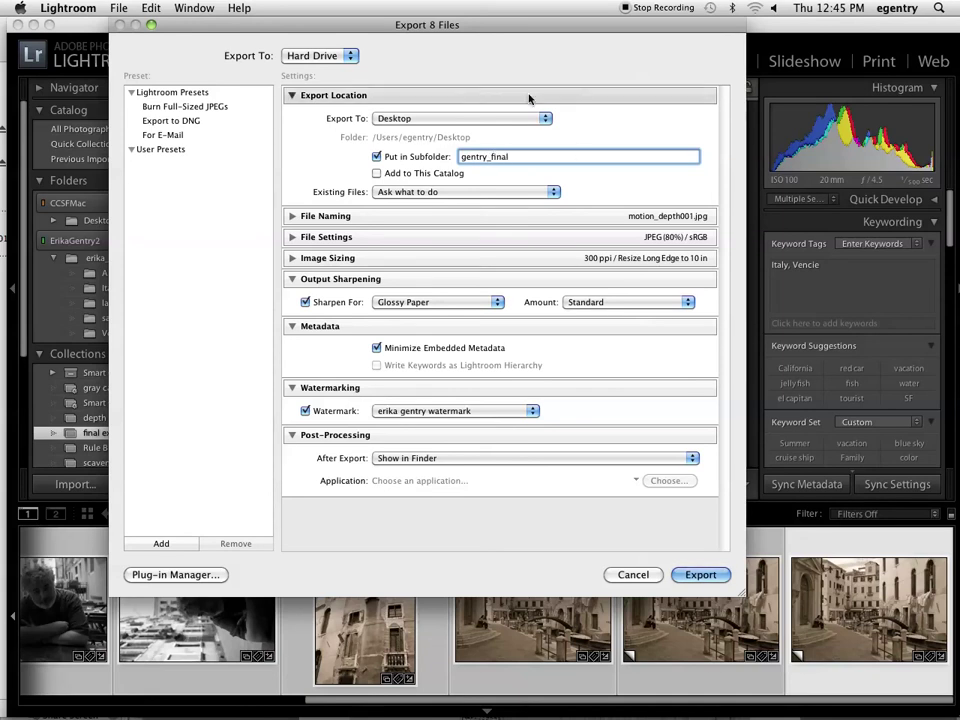
Turn off renaming in the export's file naming settings so the photos keep their existing names
left_click(292, 215)
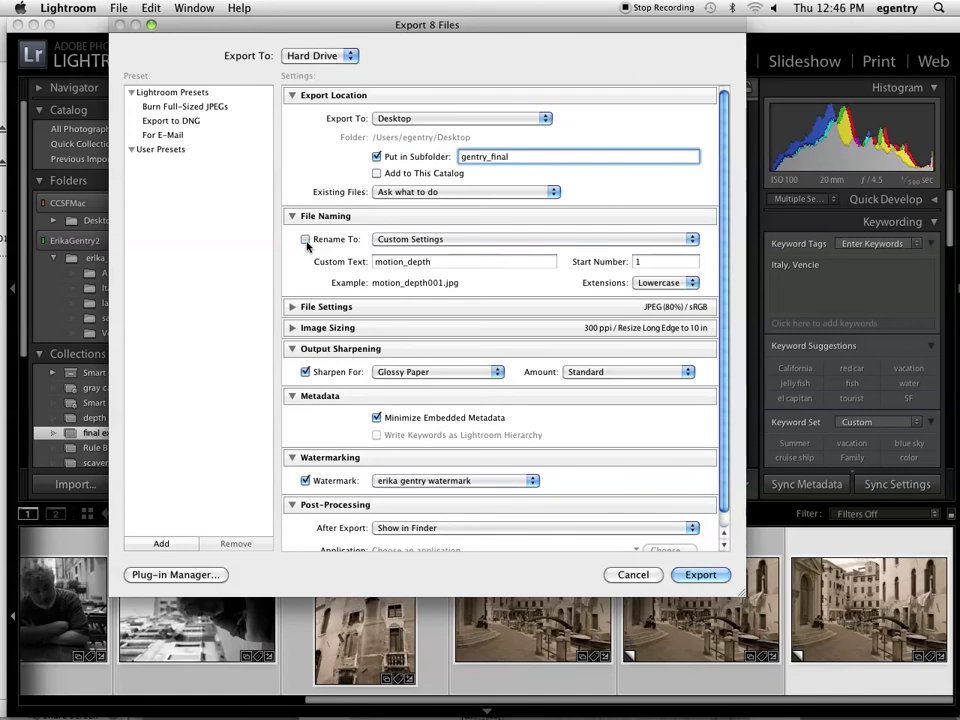
left_click(306, 240)
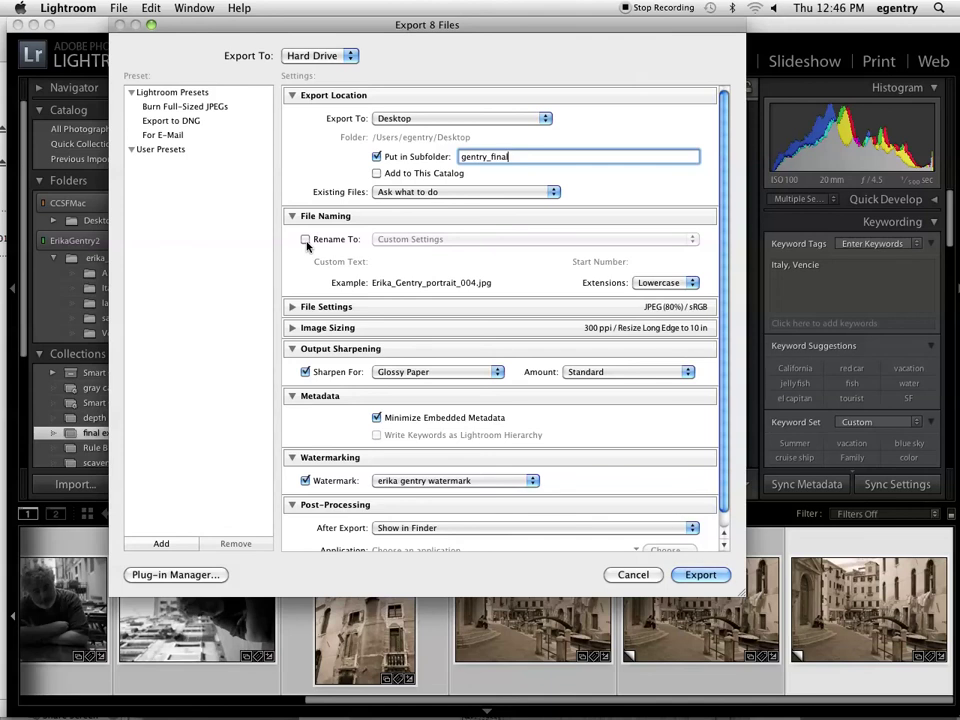
left_click(292, 217)
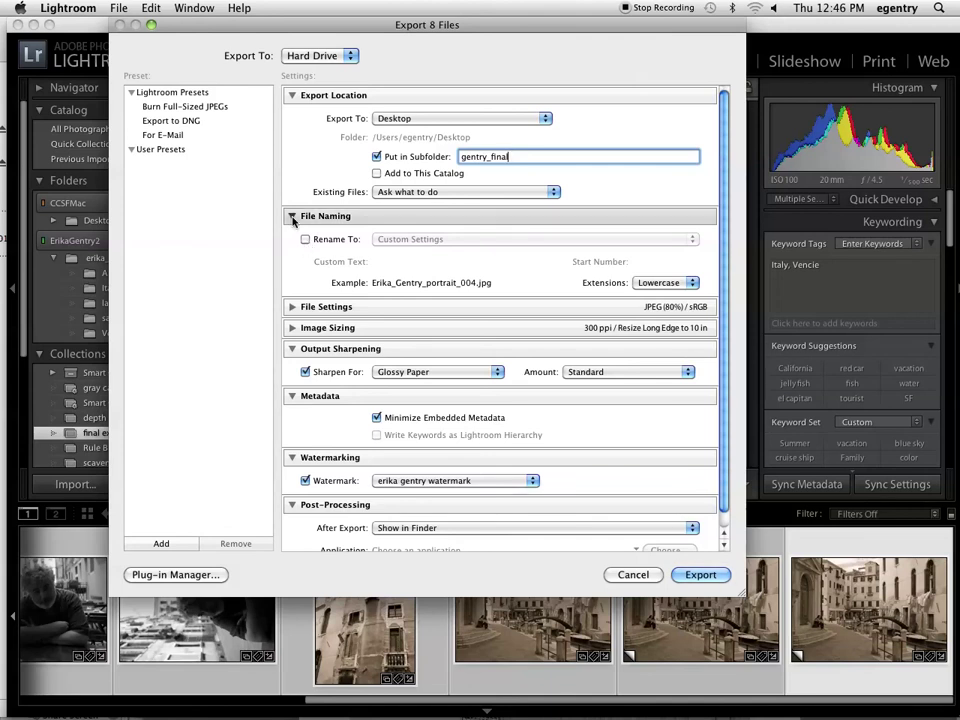
Review the export's file settings and set the image sizing resolution to 150 pixels per inch
left_click(292, 306)
scroll(292, 304, "down", 1)
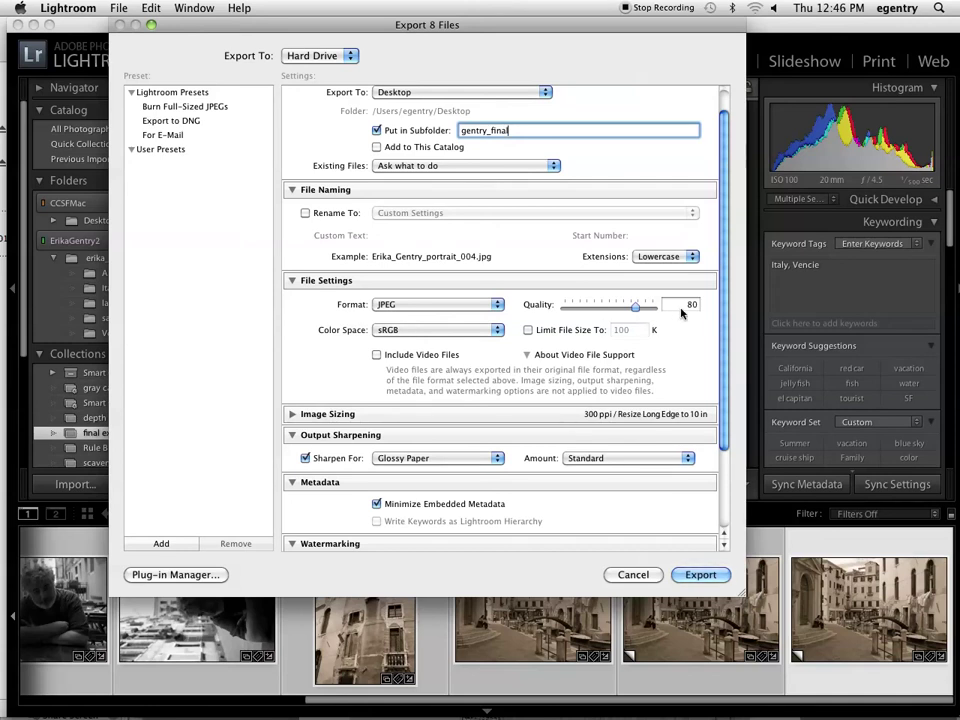
scroll(680, 313, "down", 2)
scroll(680, 313, "down", 4)
left_click(292, 313)
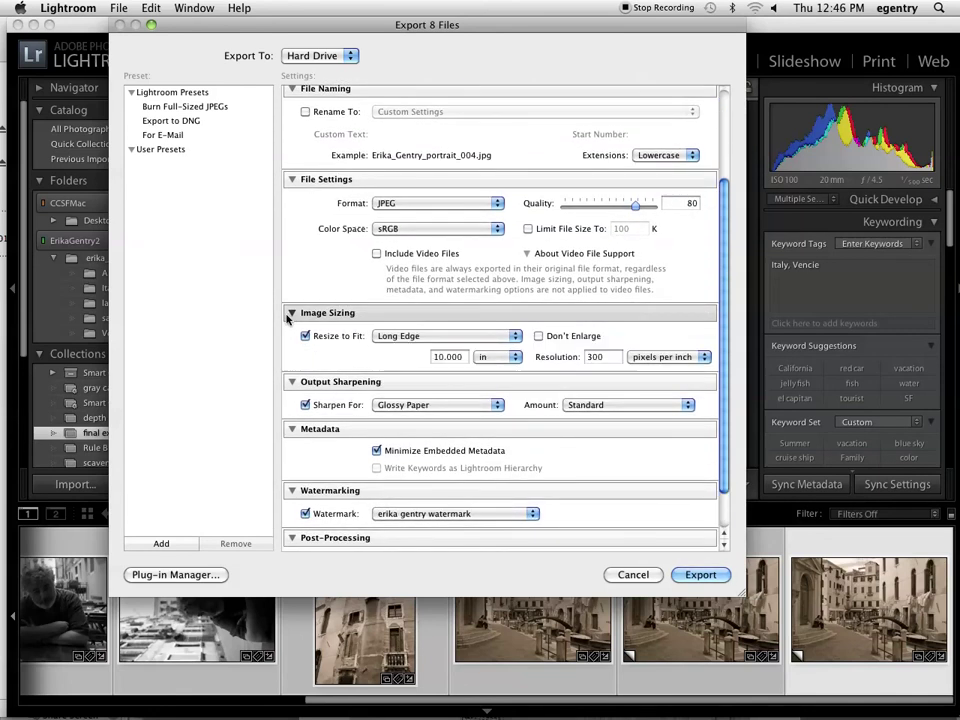
scroll(292, 313, "down", 2)
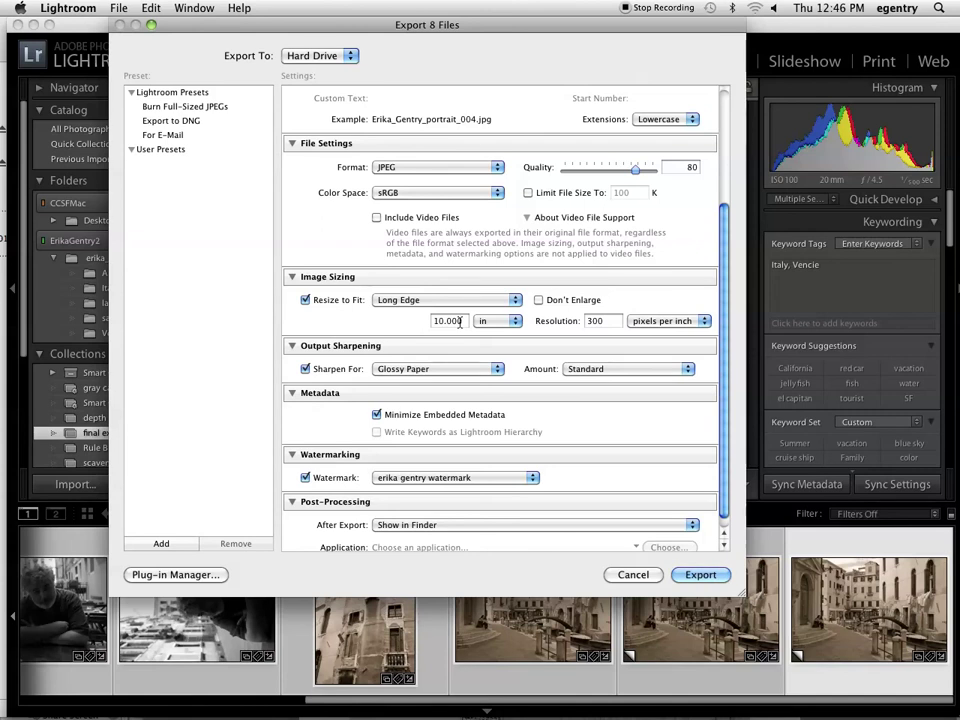
left_click(605, 322)
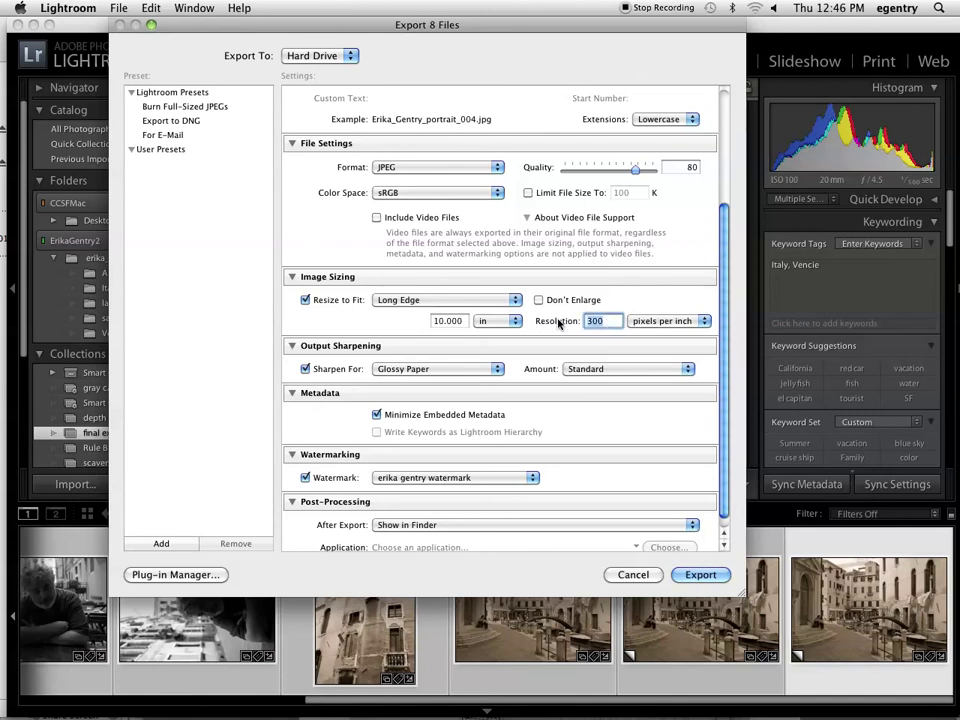
type("150")
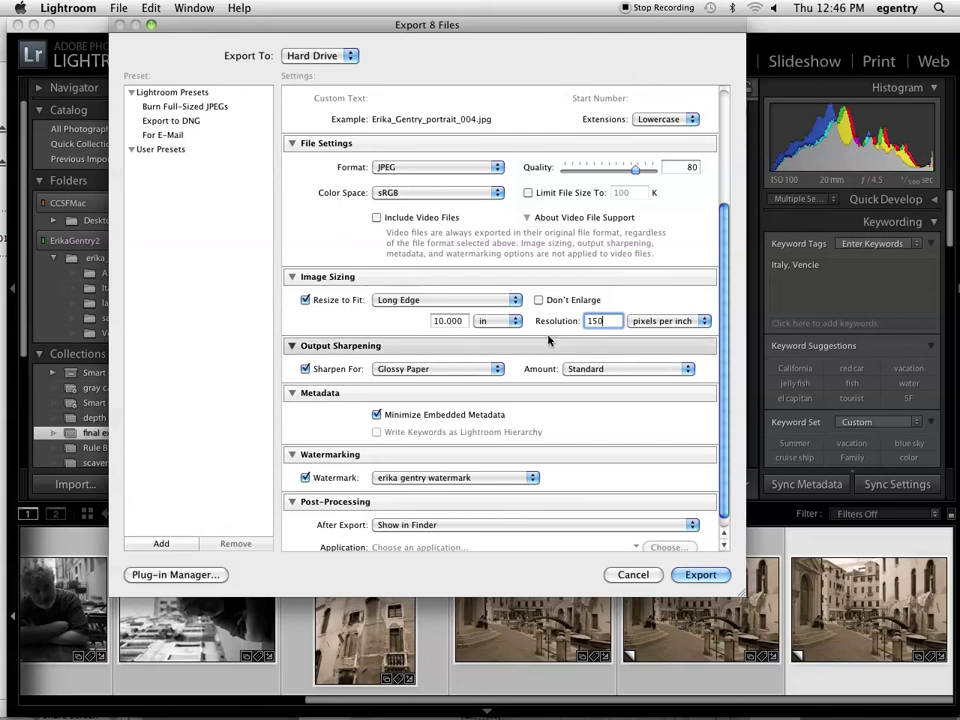
double_click(600, 321)
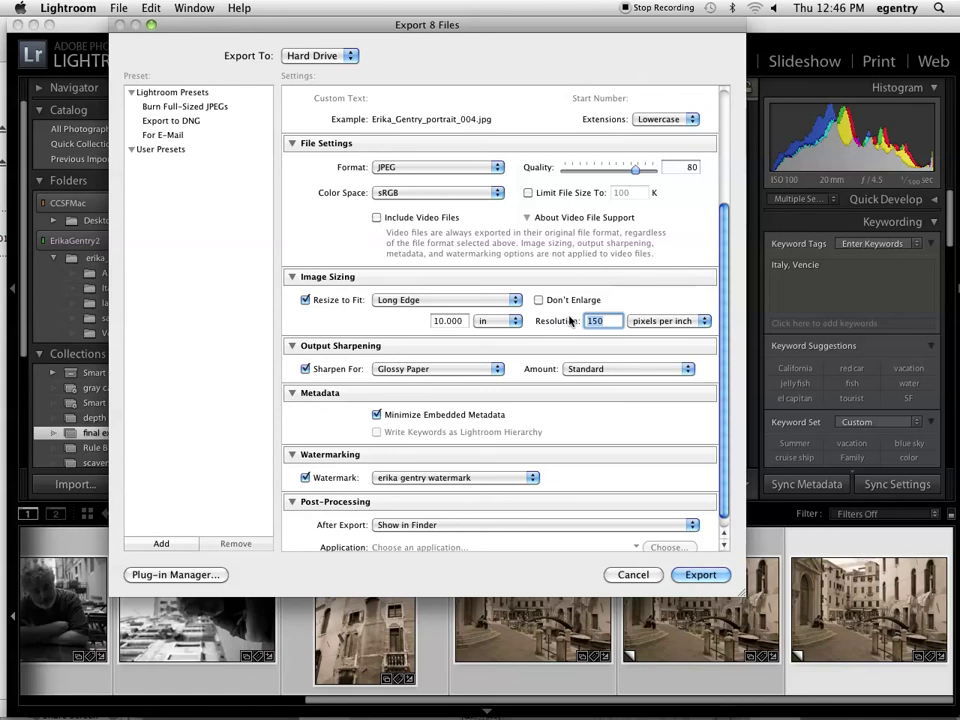
Export the selected photos with output sharpening set for Screen and no watermark
scroll(450, 325, "down", 1)
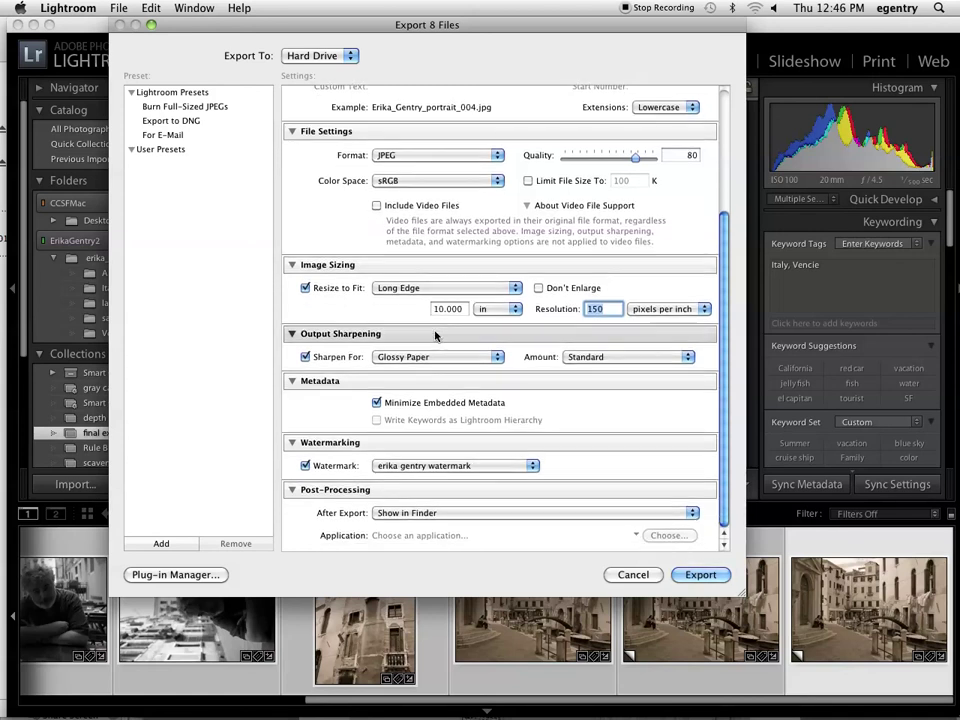
left_click(395, 358)
left_click(385, 333)
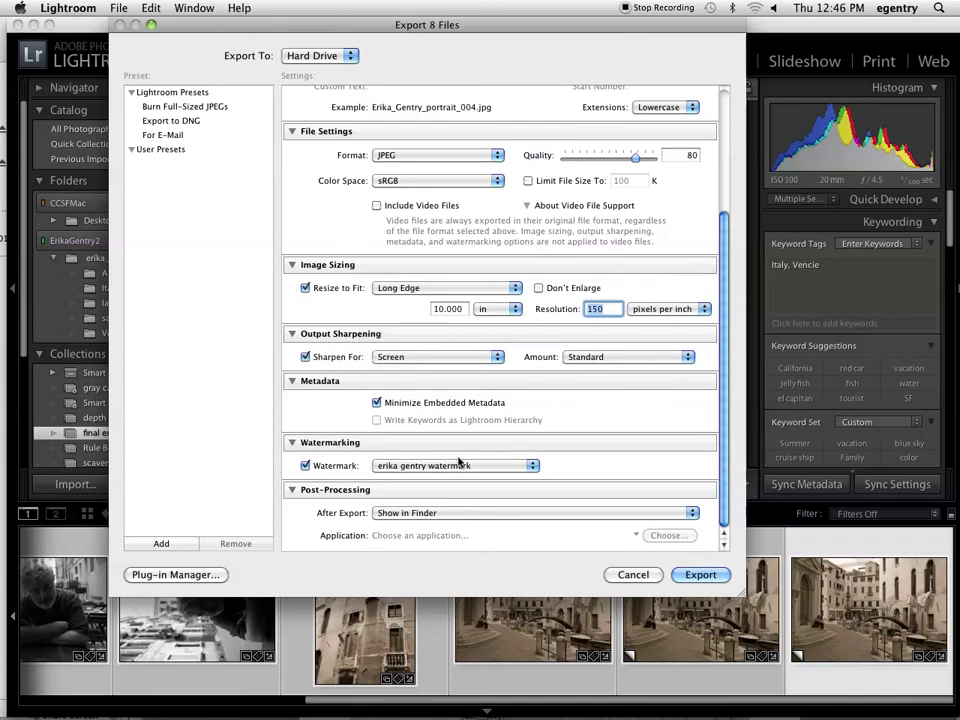
left_click(305, 466)
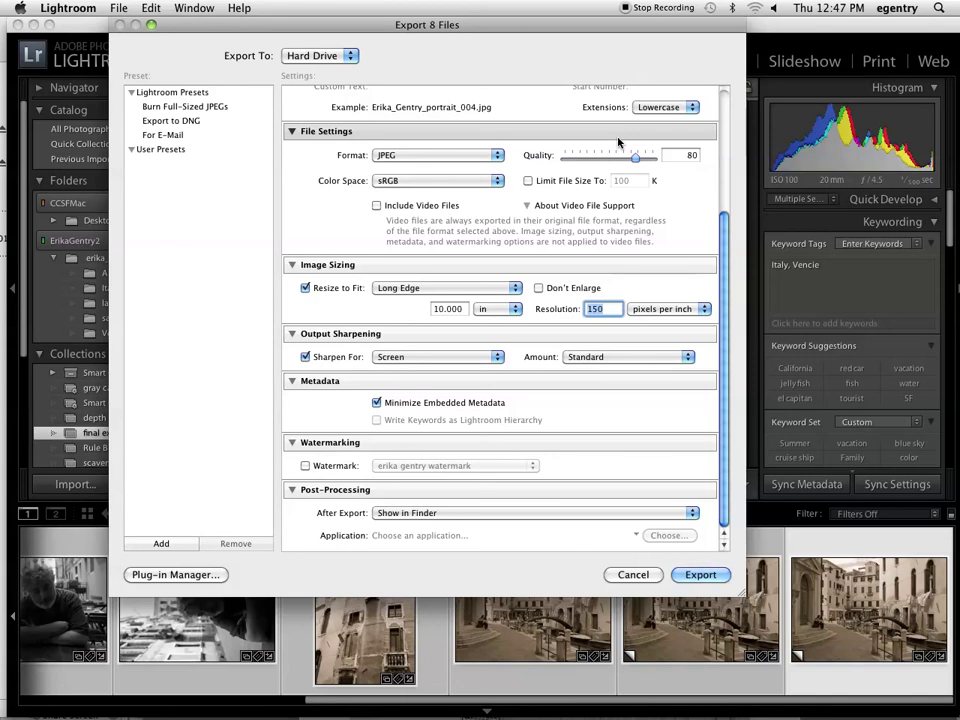
left_click(688, 575)
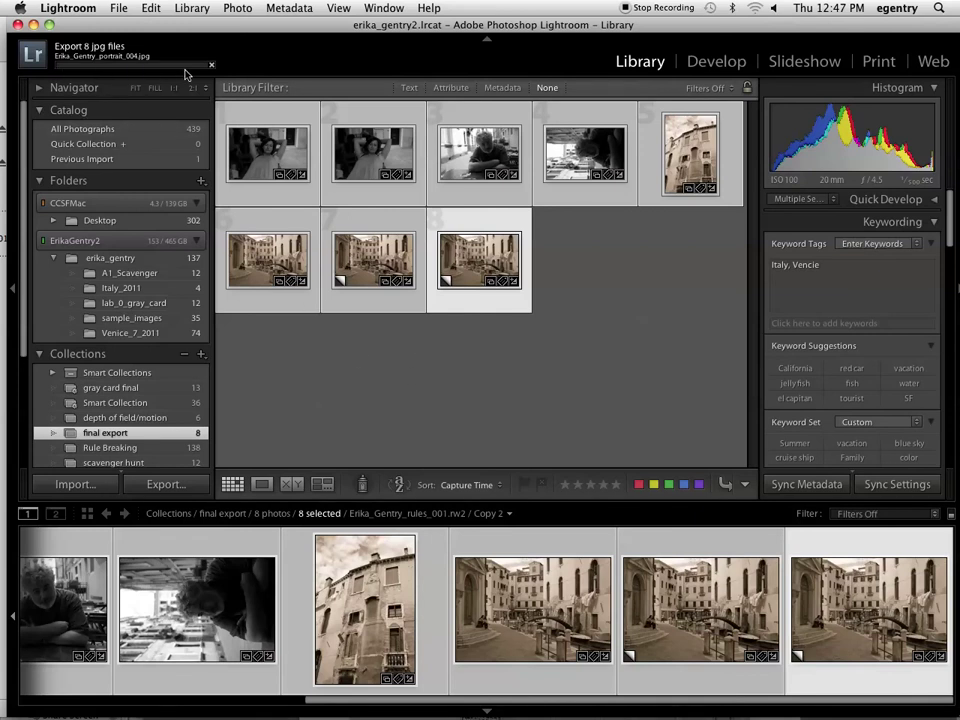
Move the Lightroom window out of the way and switch to Finder to view the sample student's final folder
left_click_drag(366, 32, 330, 361)
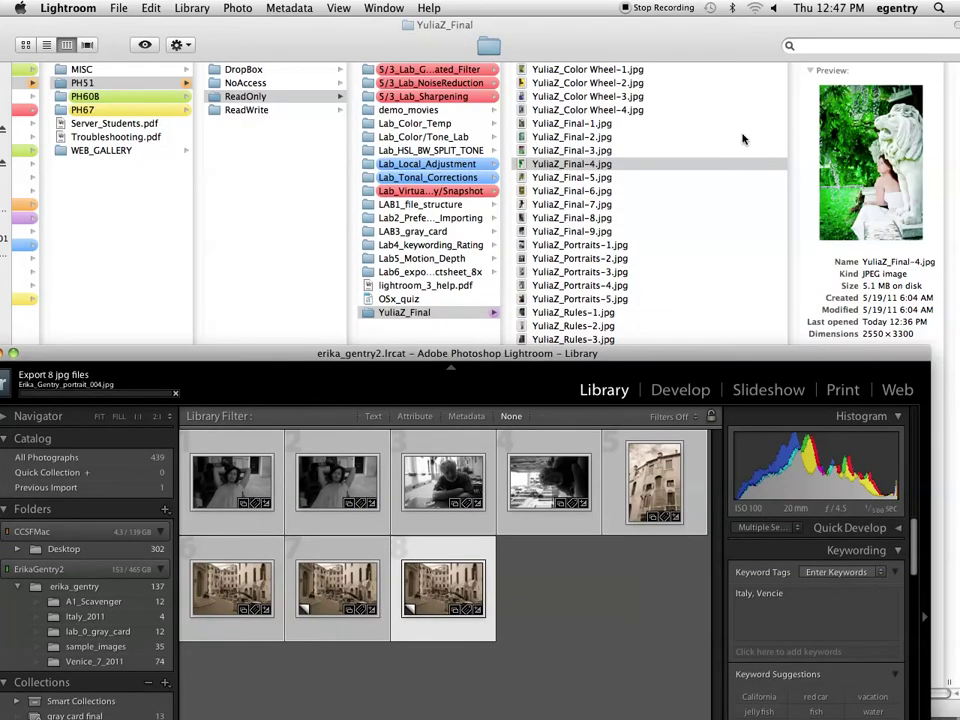
left_click_drag(45, 33, 87, 33)
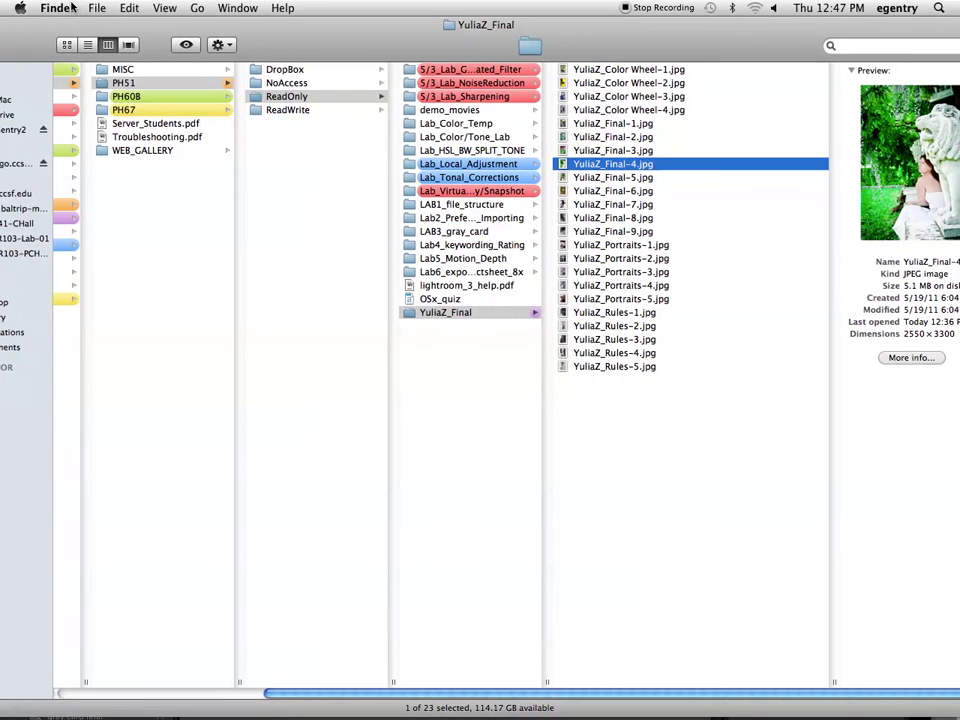
left_click(647, 444)
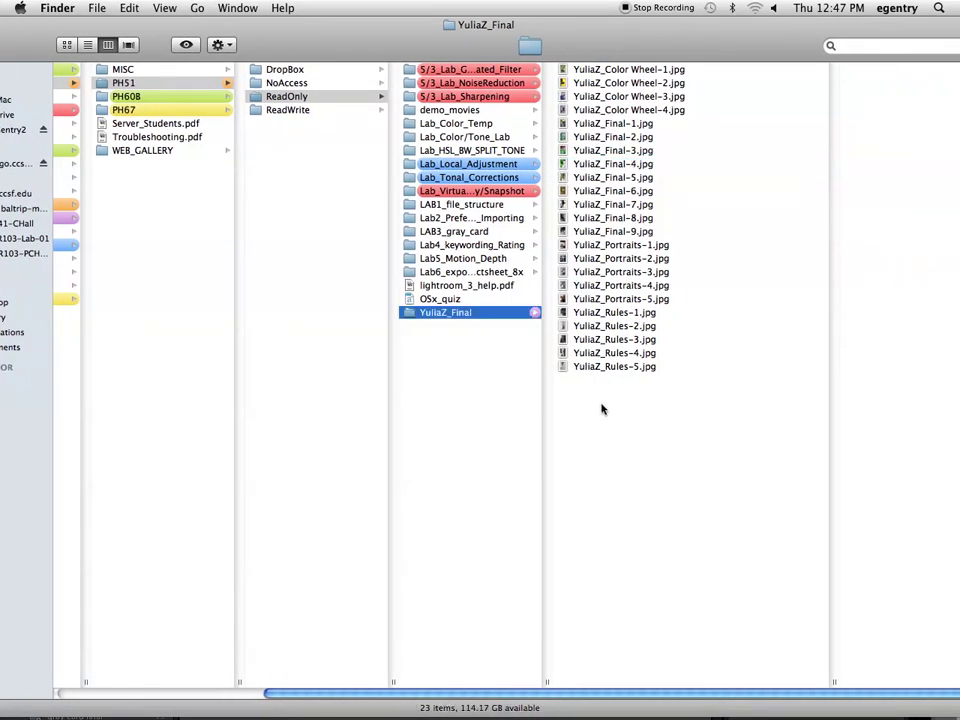
left_click(97, 8)
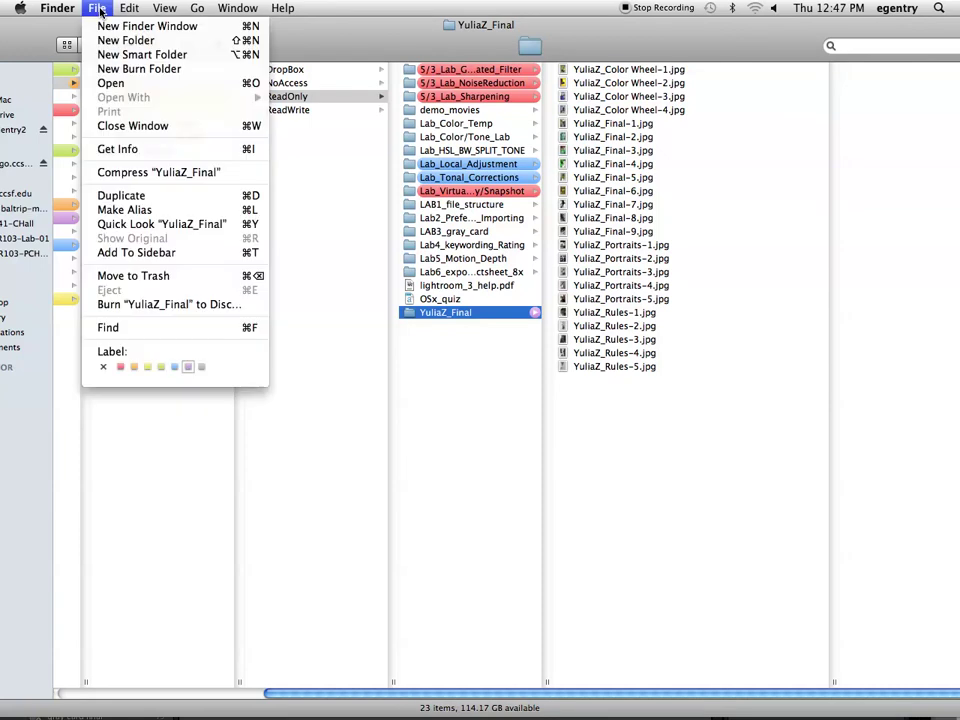
left_click(663, 414)
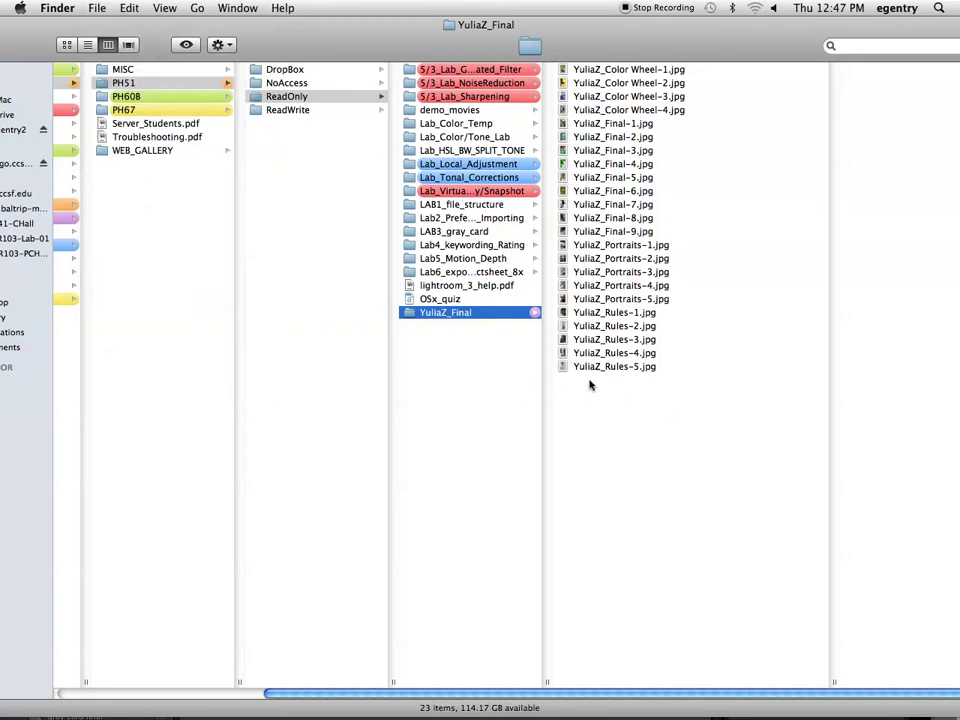
Switch to TextEdit, write a note asking the instructor not to show the photos, and save it as "dont show"
mouse_move(540, 716)
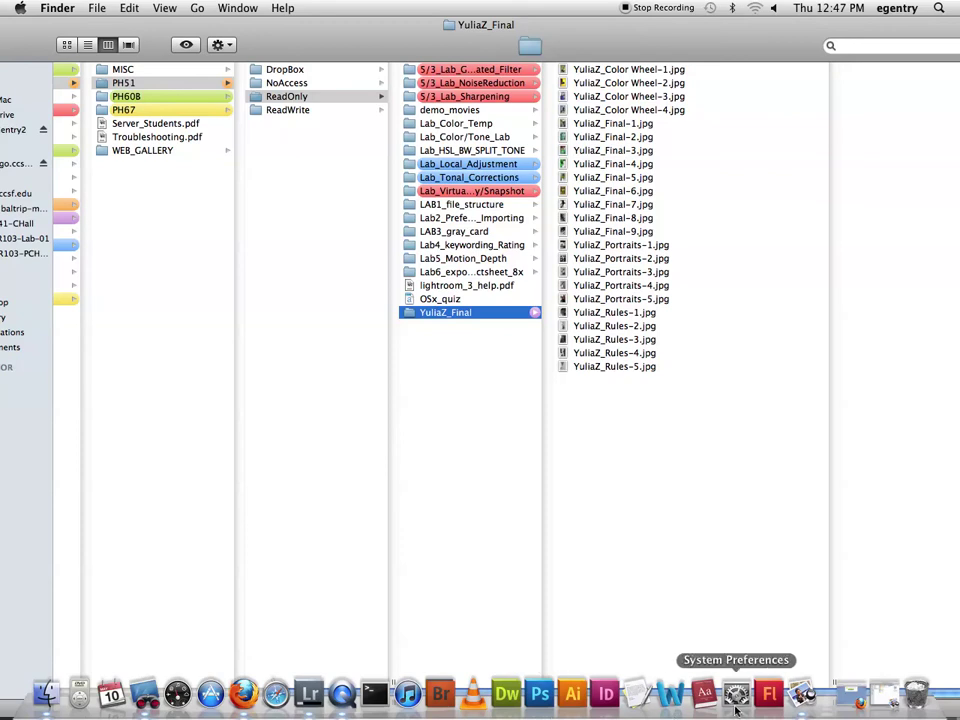
left_click(638, 698)
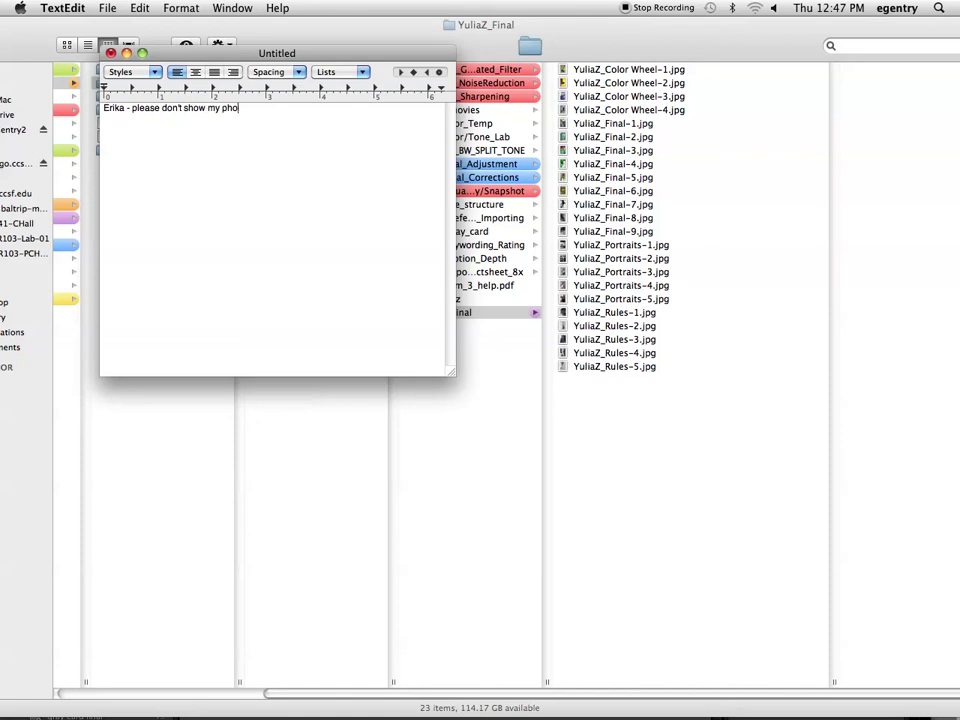
left_click(105, 8)
left_click(127, 112)
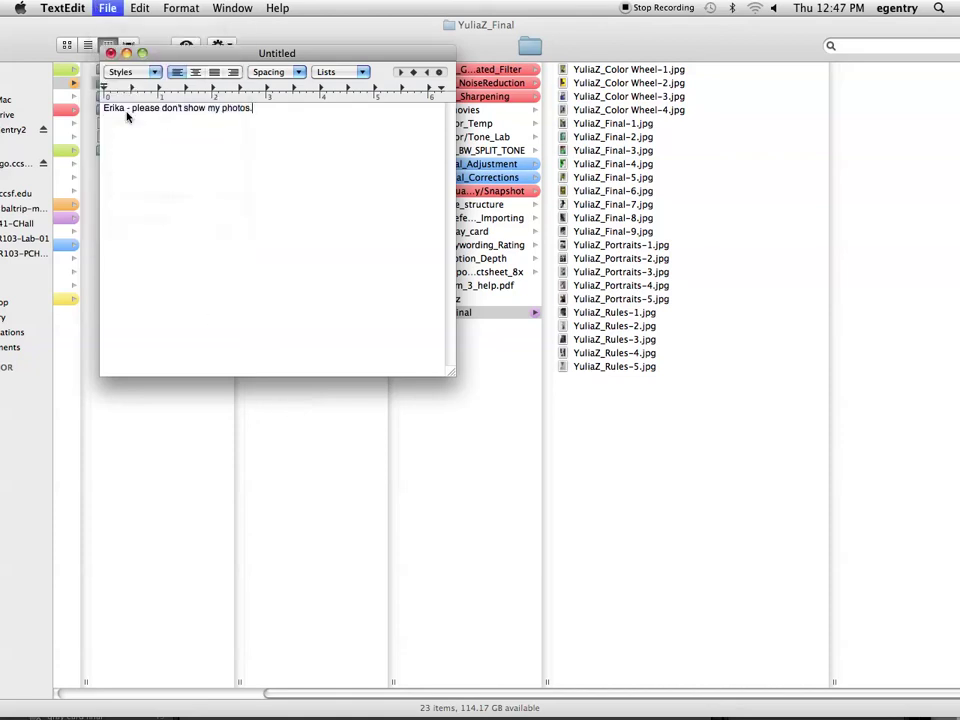
scroll(140, 200, "down", 3)
left_click(242, 186)
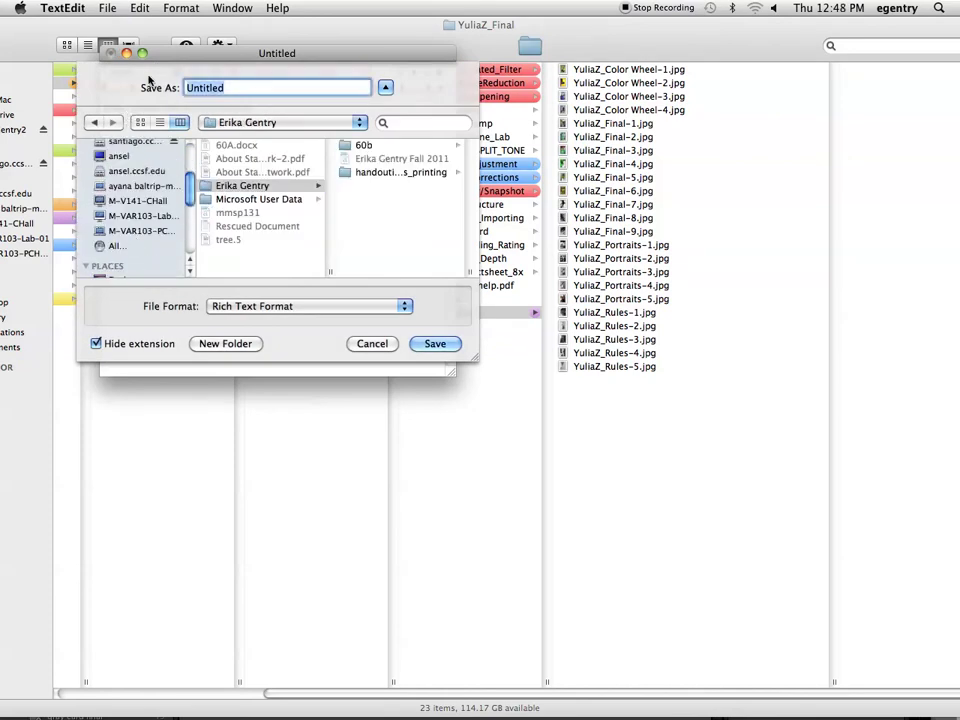
type("dont show")
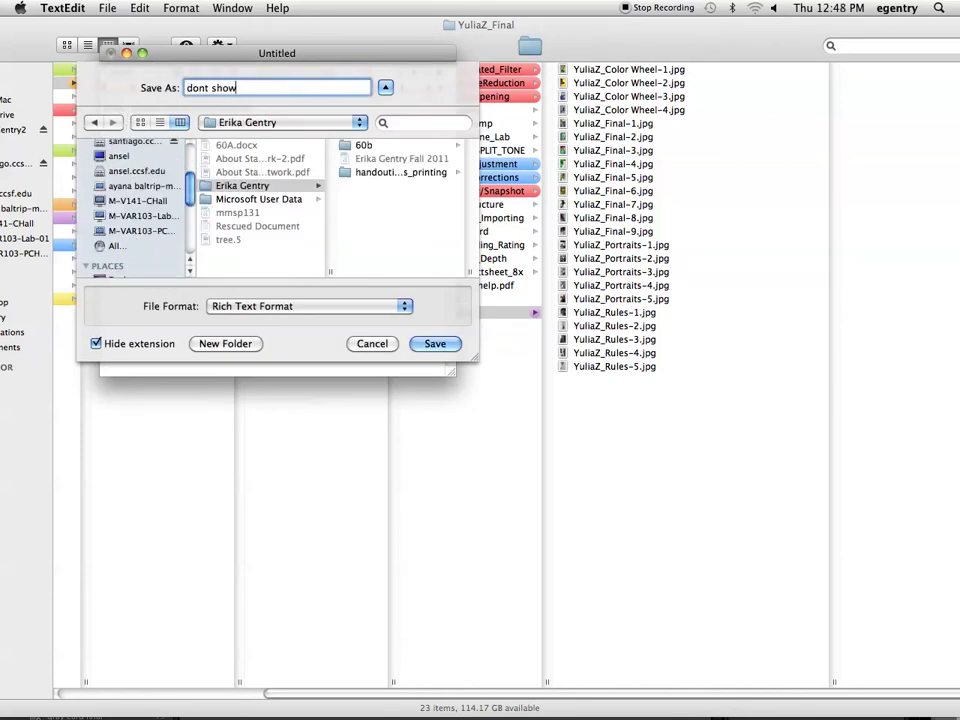
key("Return")
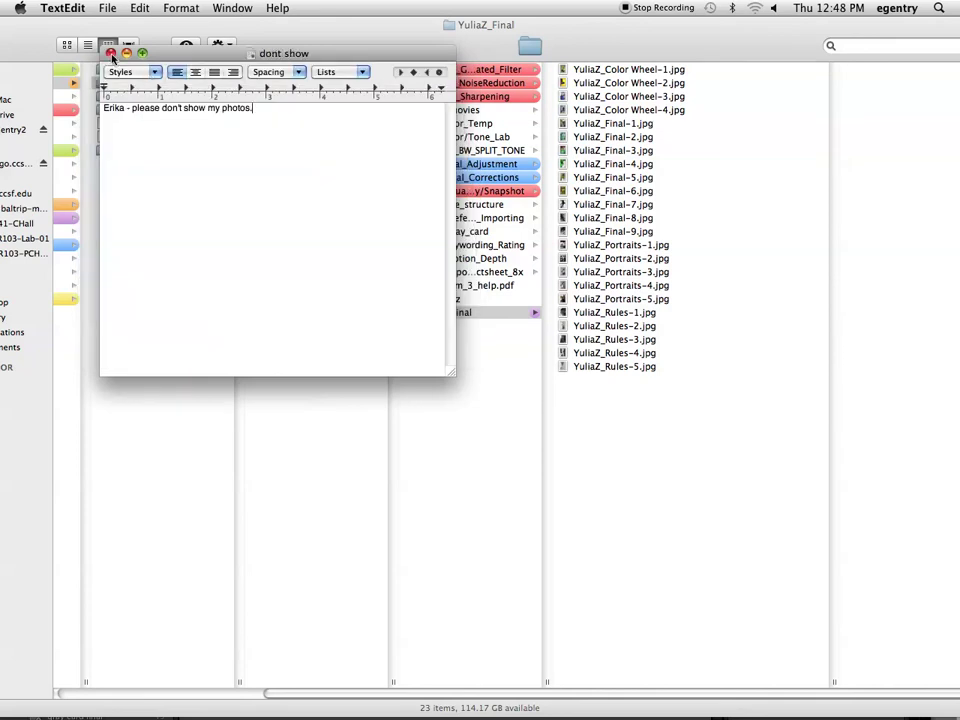
left_click(111, 53)
Switch back to Finder and examine the exported files in the final subfolder on the desktop, closing the window when done
left_click(714, 516)
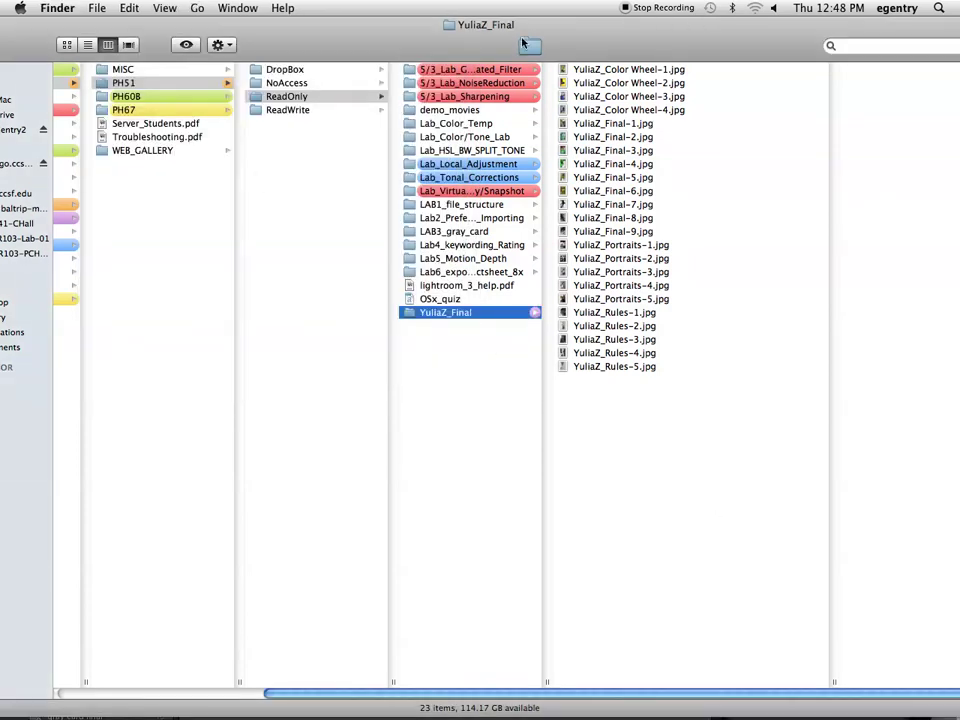
left_click_drag(140, 28, 222, 28)
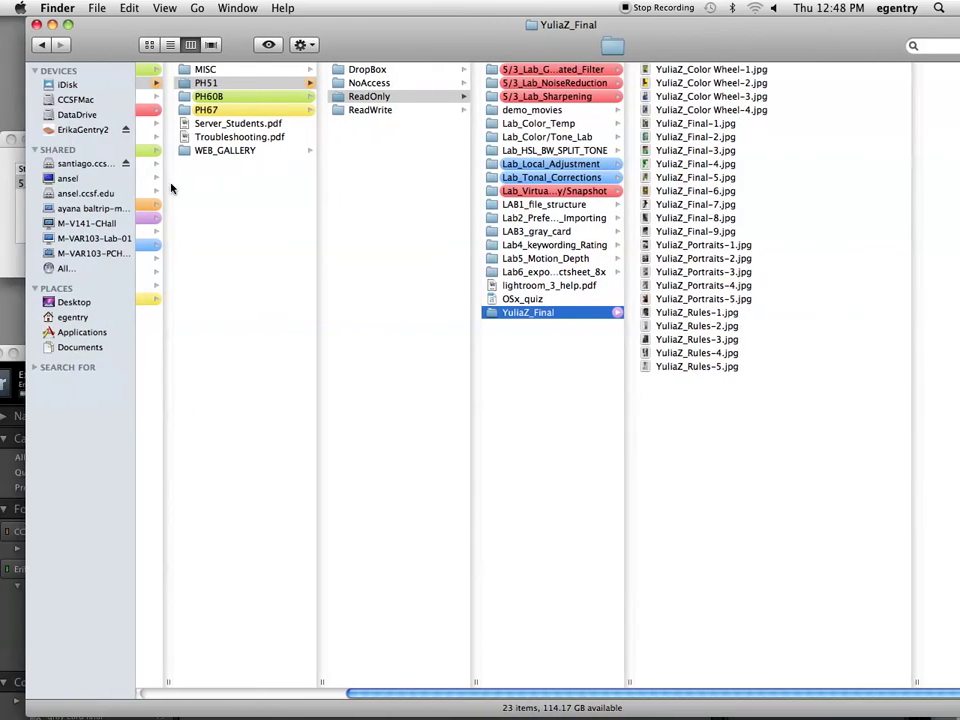
left_click(76, 302)
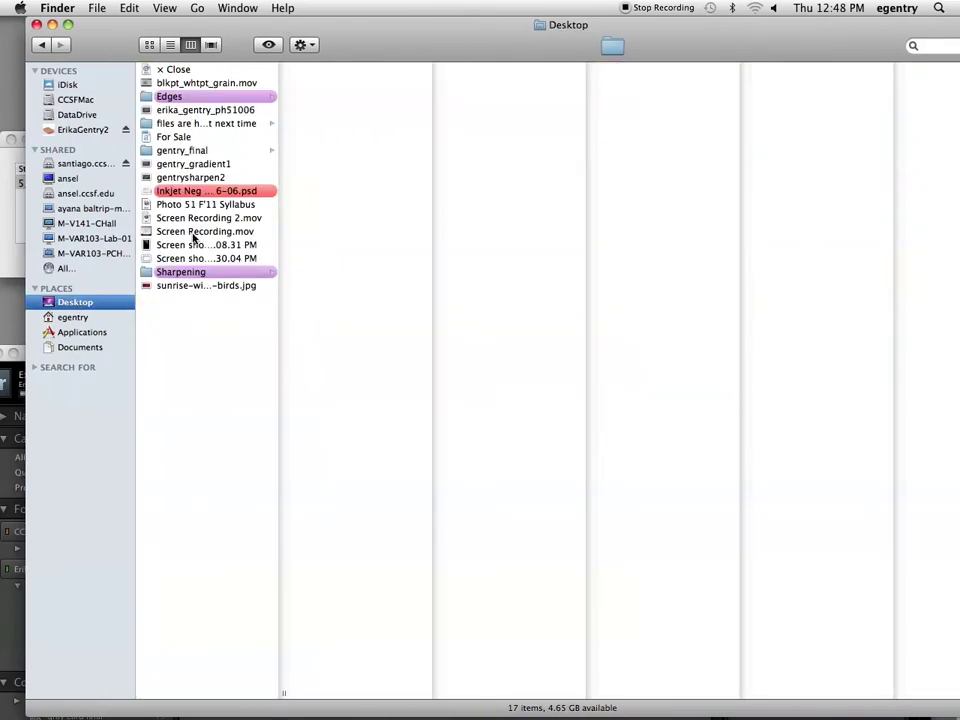
left_click(199, 155)
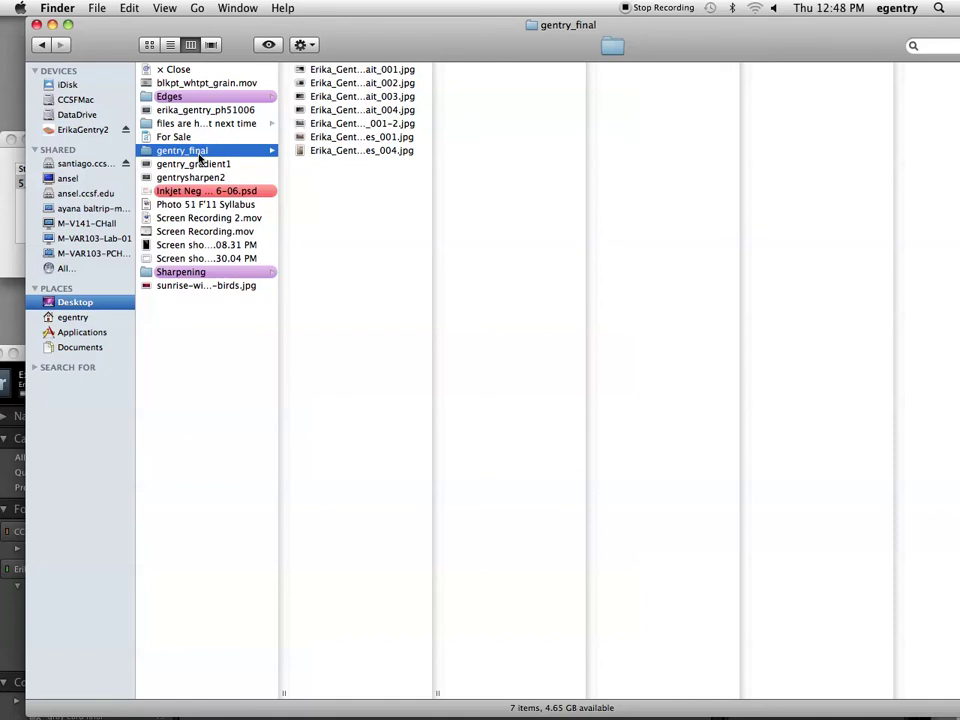
left_click(35, 24)
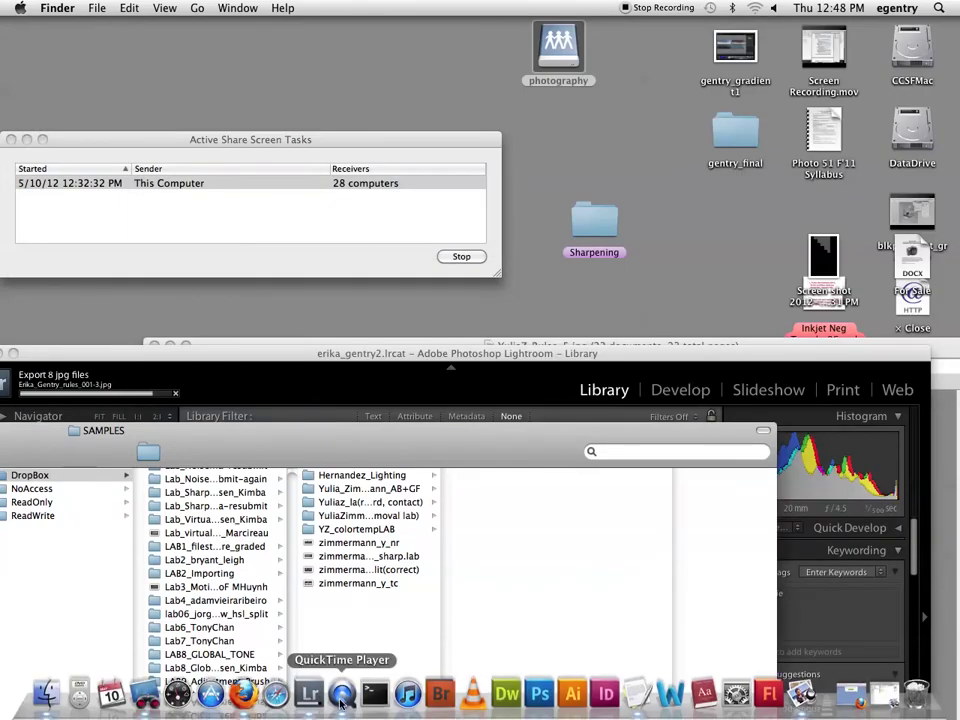
left_click(341, 703)
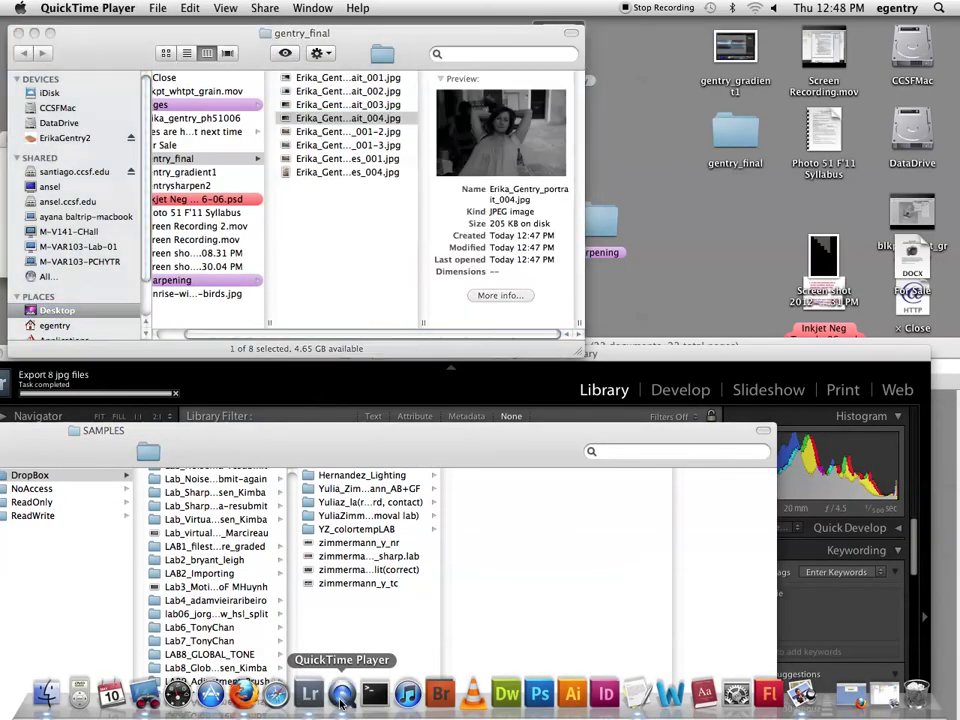
left_click(87, 8)
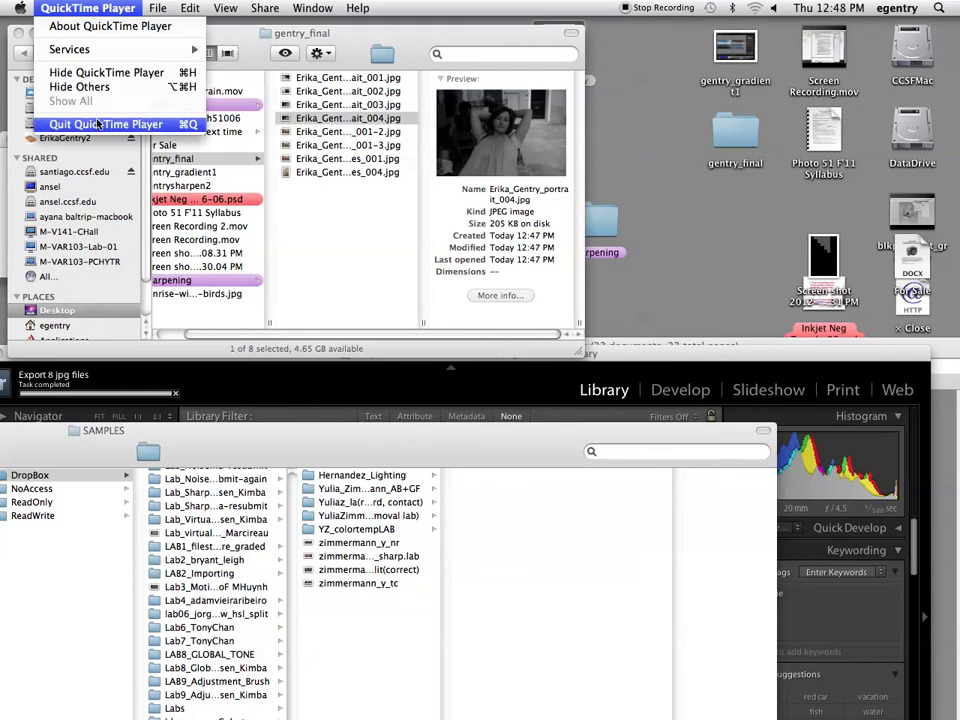